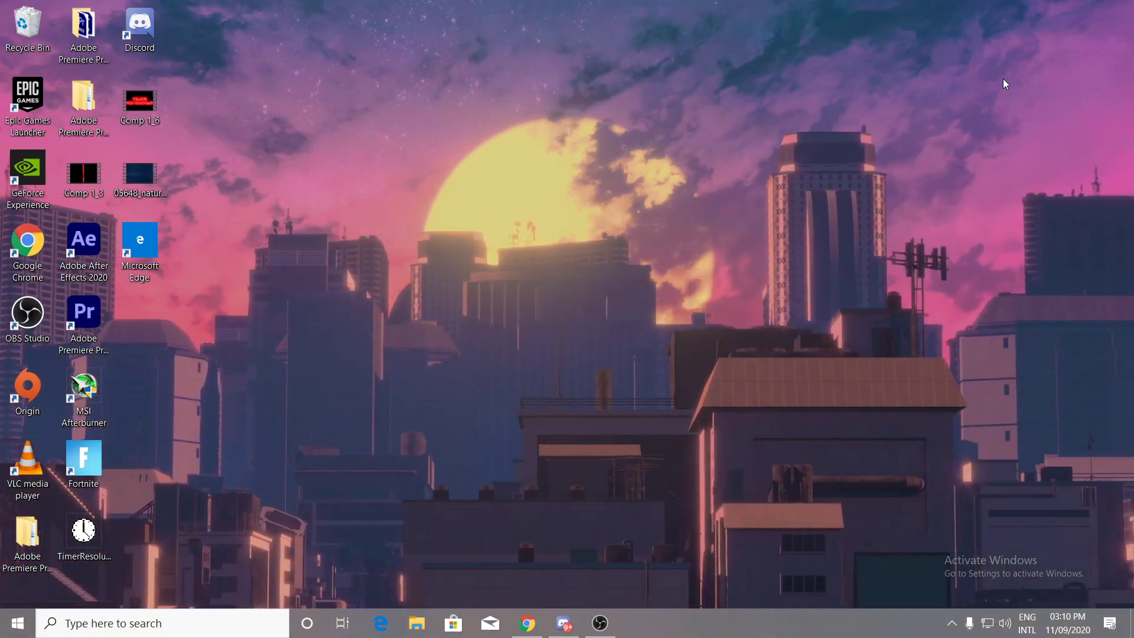
pyautogui.click(529, 625)
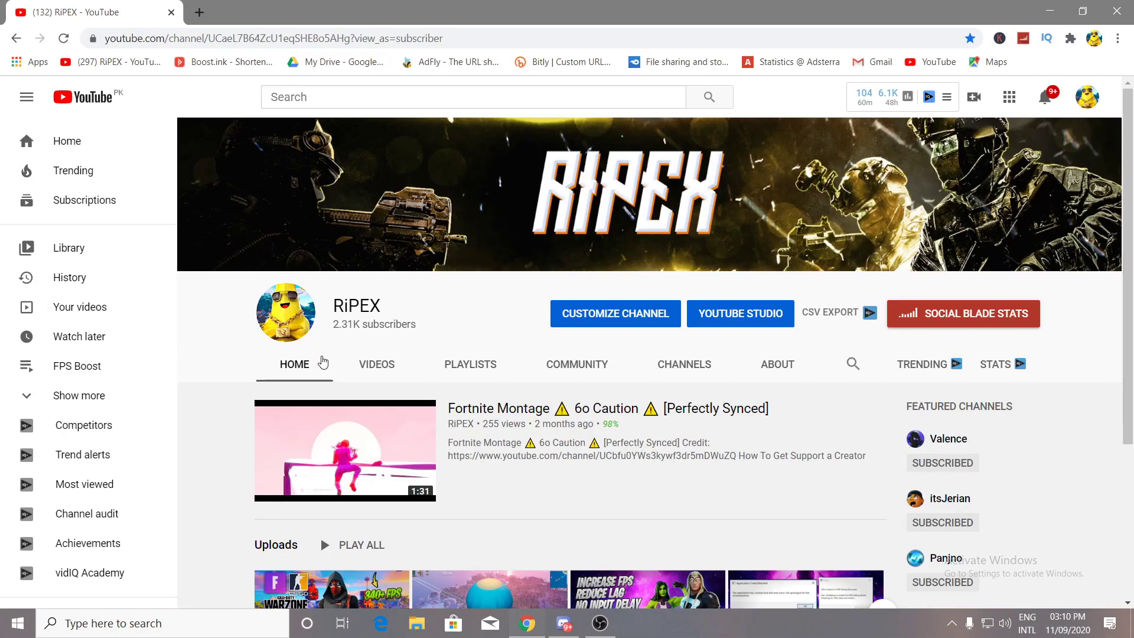
pyautogui.click(1055, 11)
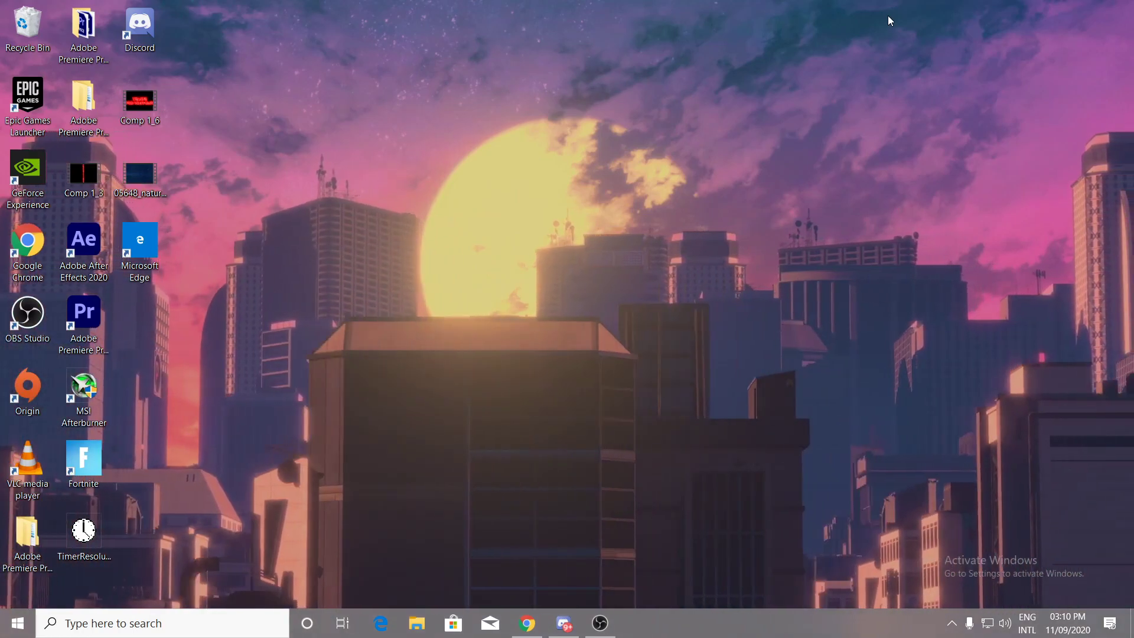
# Find the Run app through Windows search and use it to open the %localappdata% folder.
pyautogui.click(95, 626)
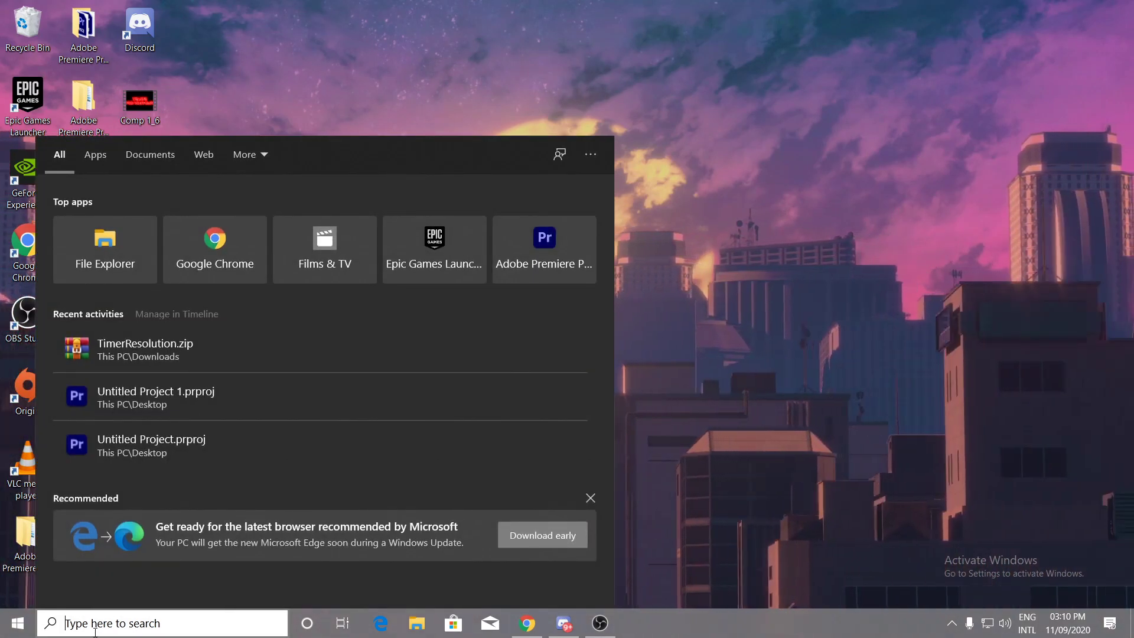
pyautogui.write('run')
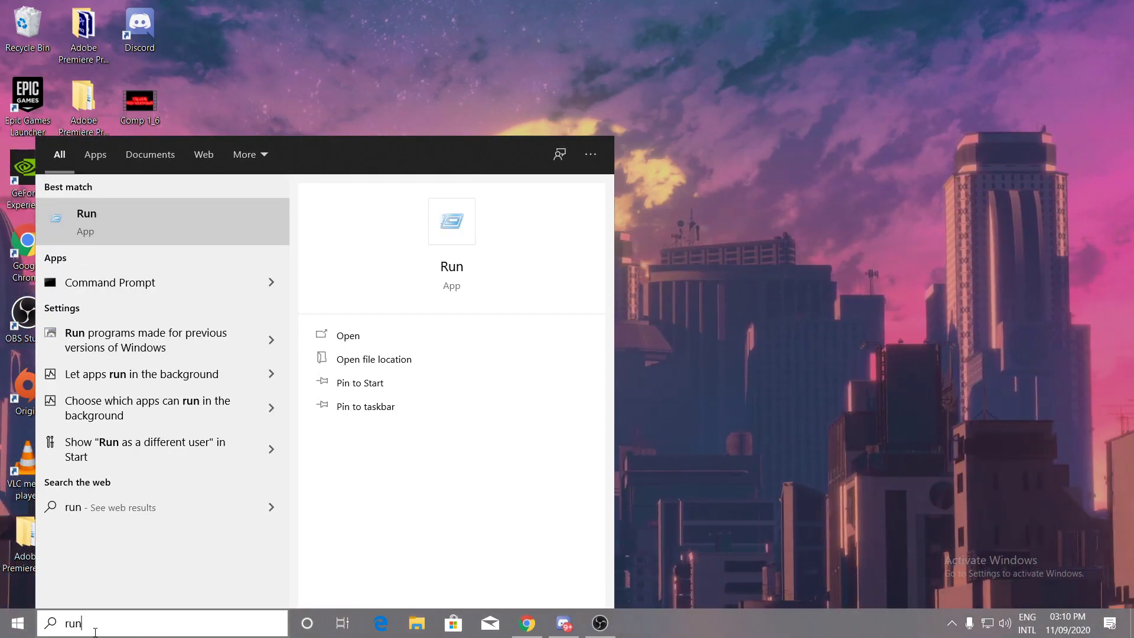
pyautogui.press('Return')
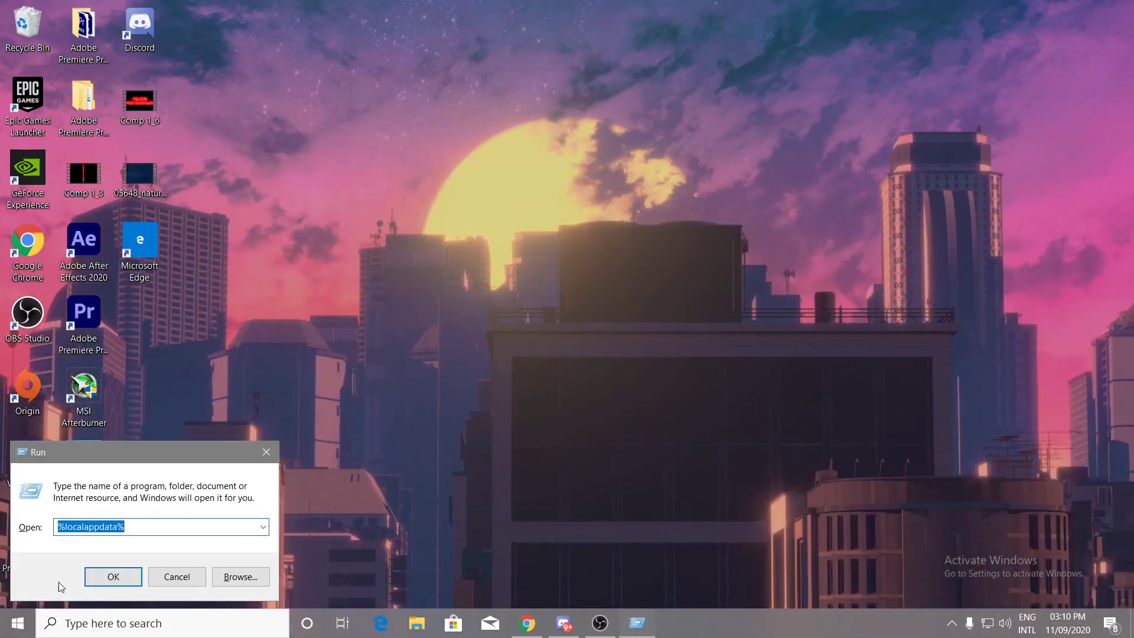
pyautogui.moveTo(104, 462); pyautogui.dragTo(409, 340)
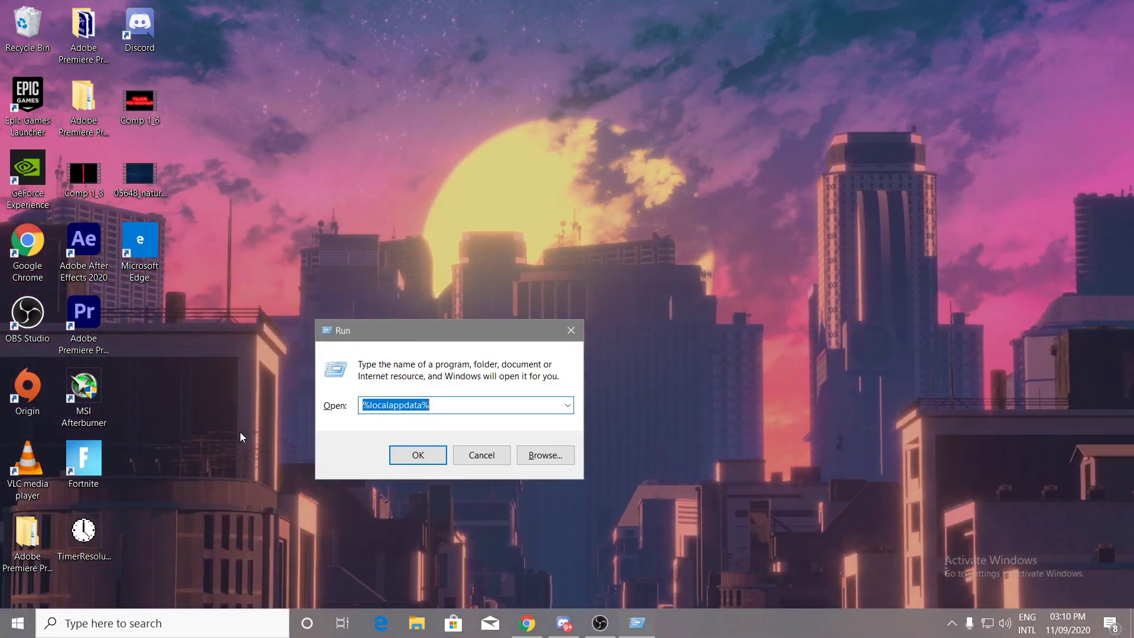
pyautogui.click(442, 405)
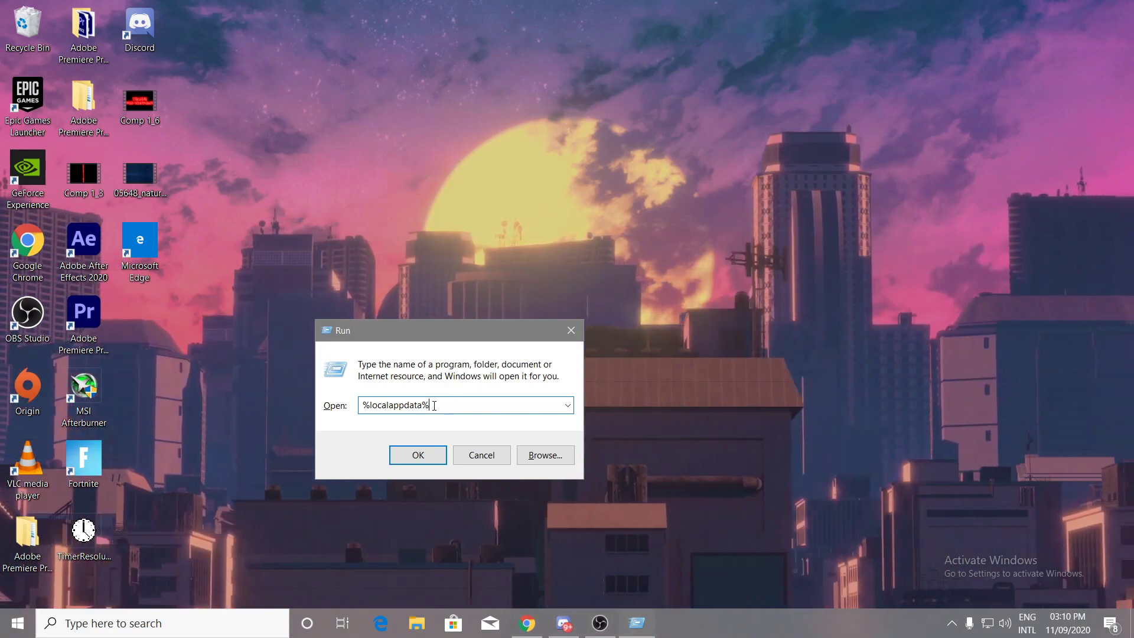
pyautogui.hotkey('ctrl', 'a')
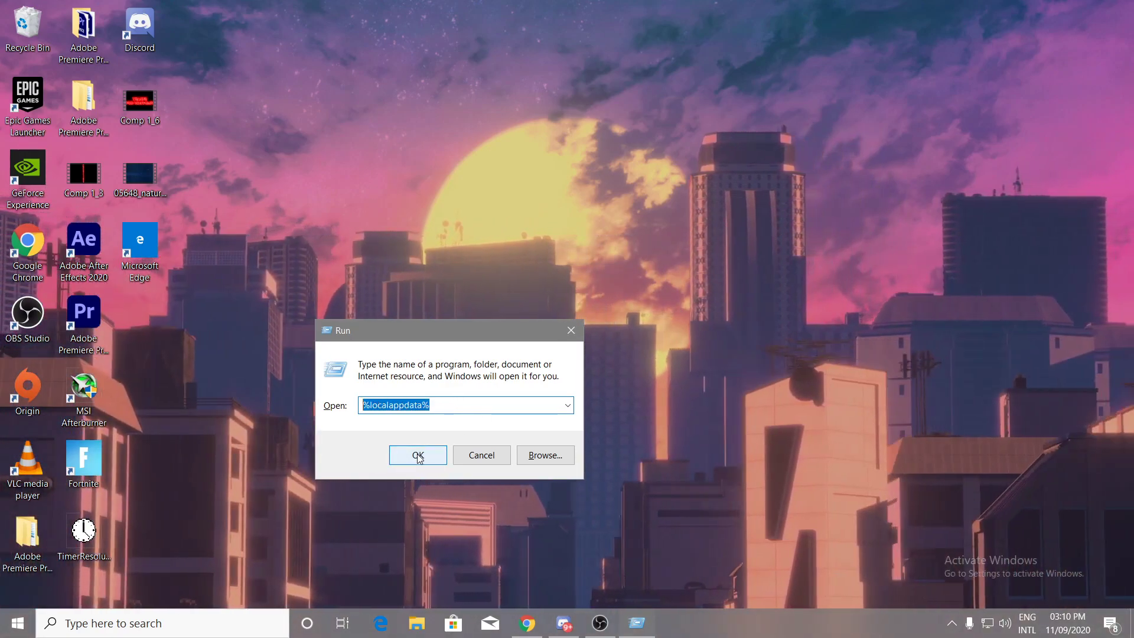
pyautogui.click(429, 455)
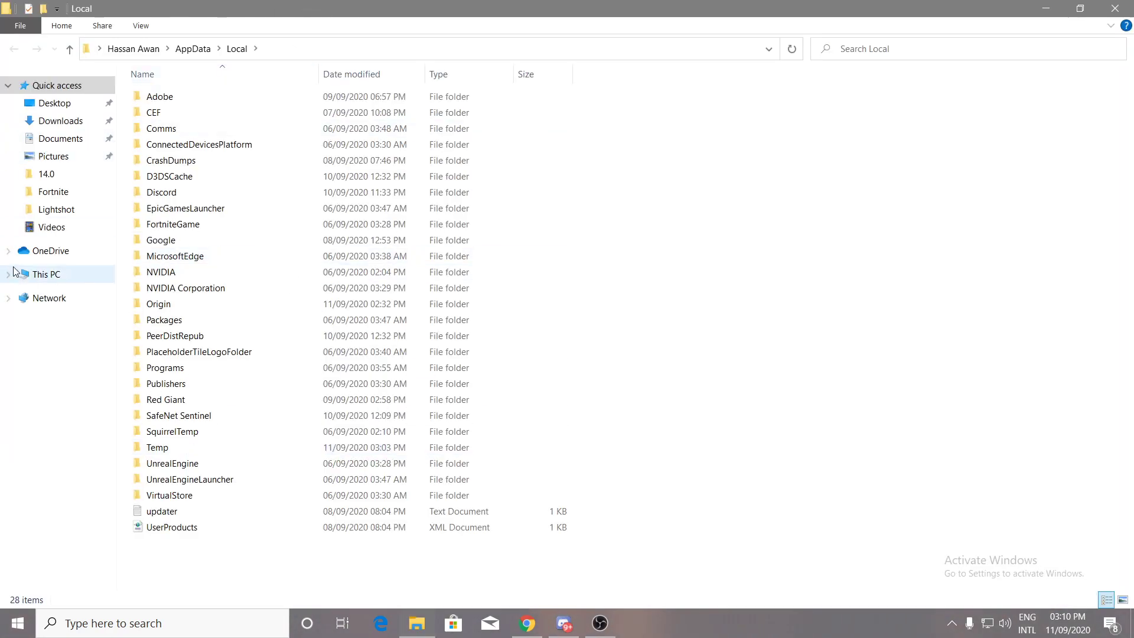
# Open the Demos folder inside FortniteGame\Saved.
pyautogui.doubleClick(181, 224)
pyautogui.doubleClick(169, 104)
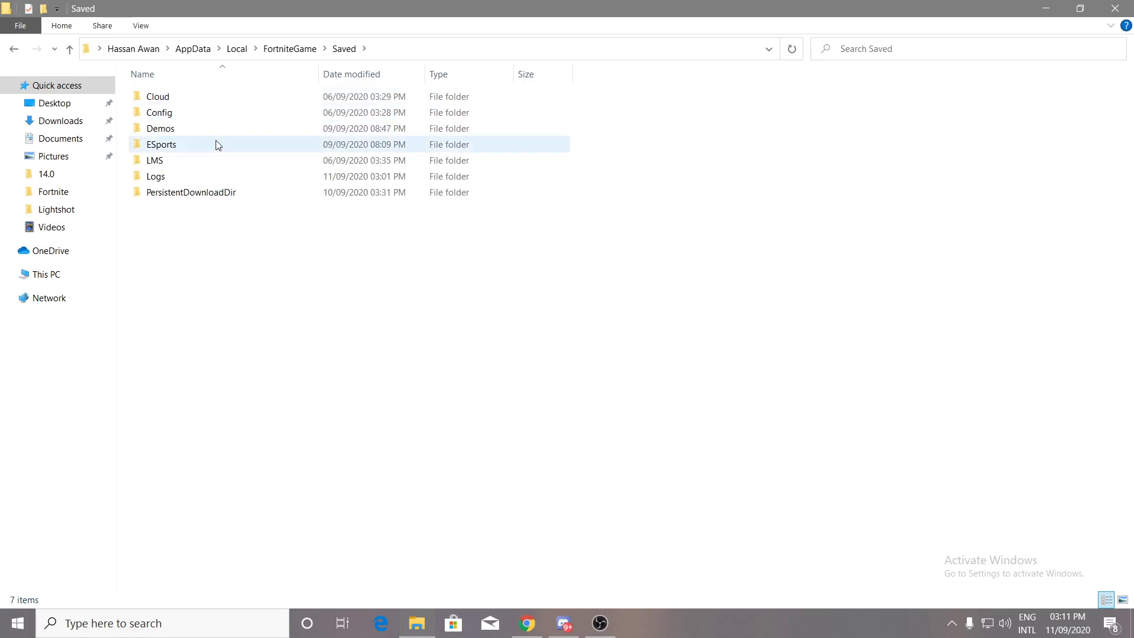
pyautogui.doubleClick(160, 131)
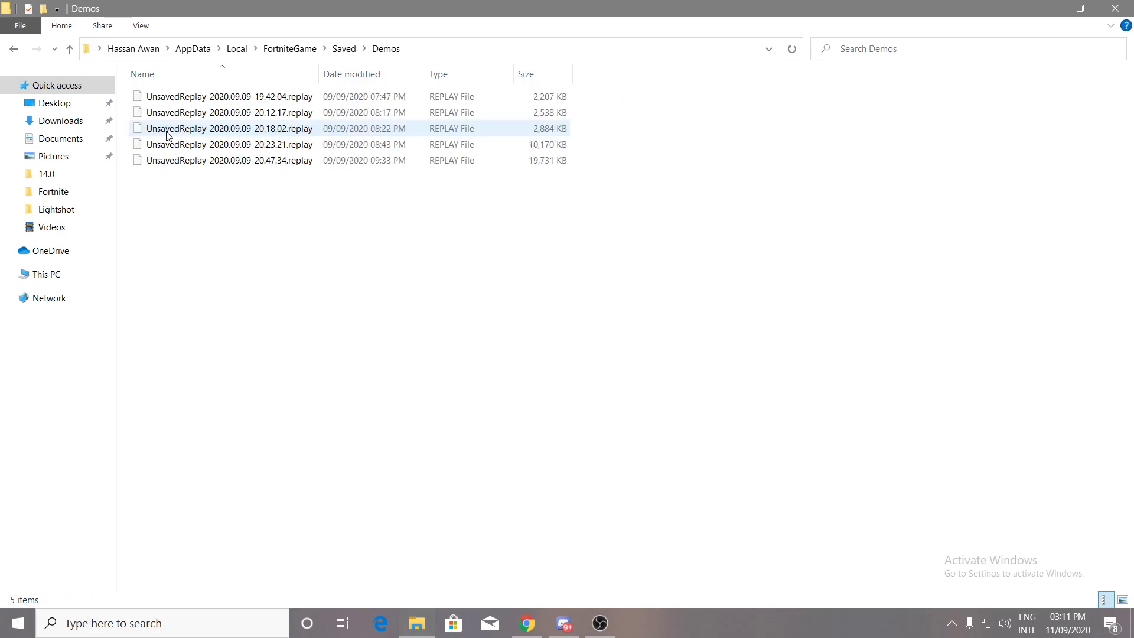
# Select all the replay files in the Demos folder and clear the selection.
pyautogui.moveTo(169, 193); pyautogui.dragTo(383, 101)
pyautogui.moveTo(204, 238); pyautogui.dragTo(396, 100)
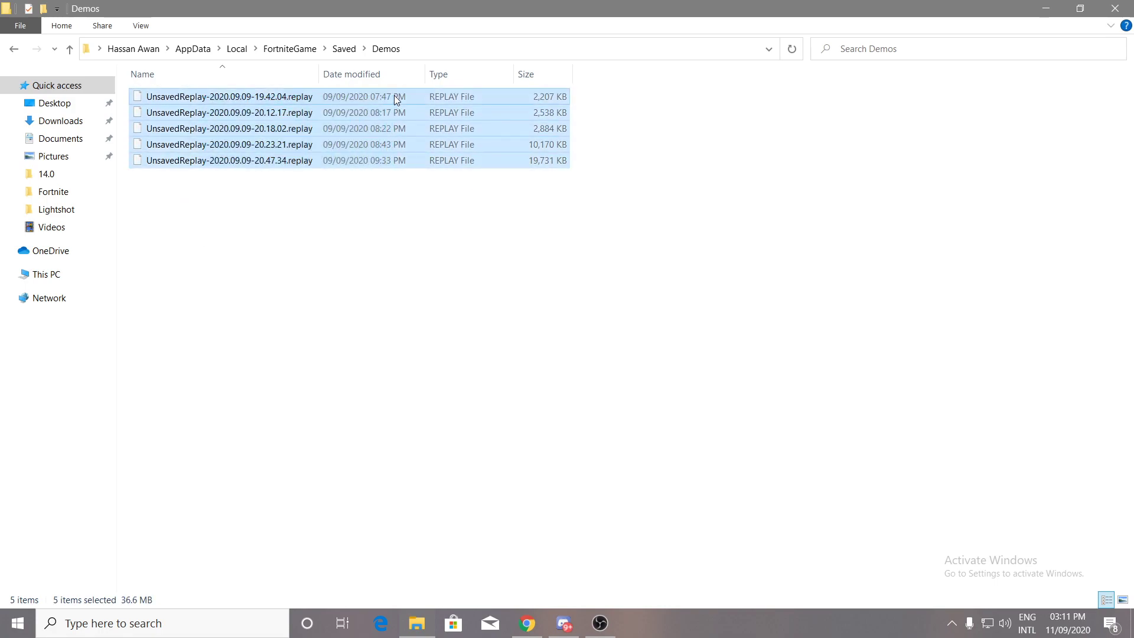
pyautogui.click(249, 199)
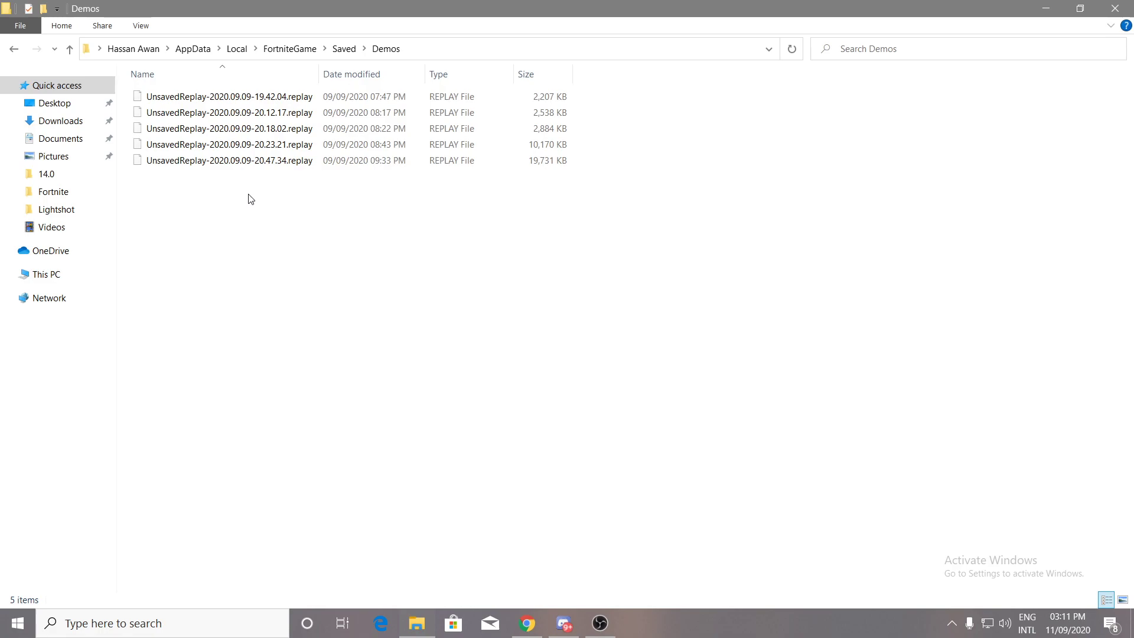
pyautogui.moveTo(194, 197); pyautogui.dragTo(314, 97)
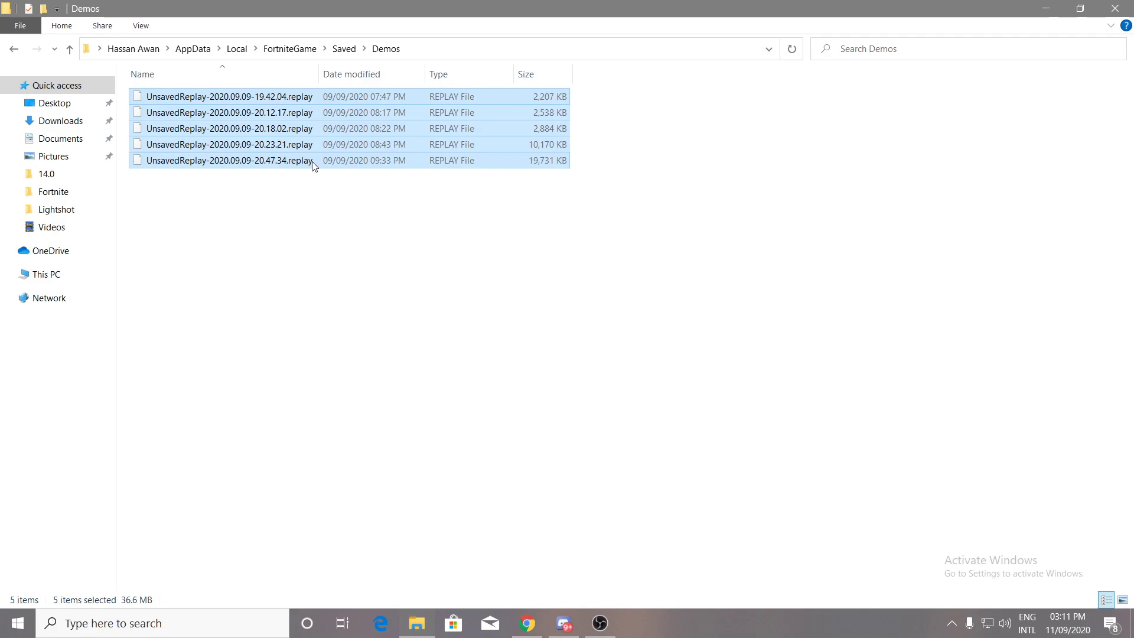
pyautogui.click(270, 248)
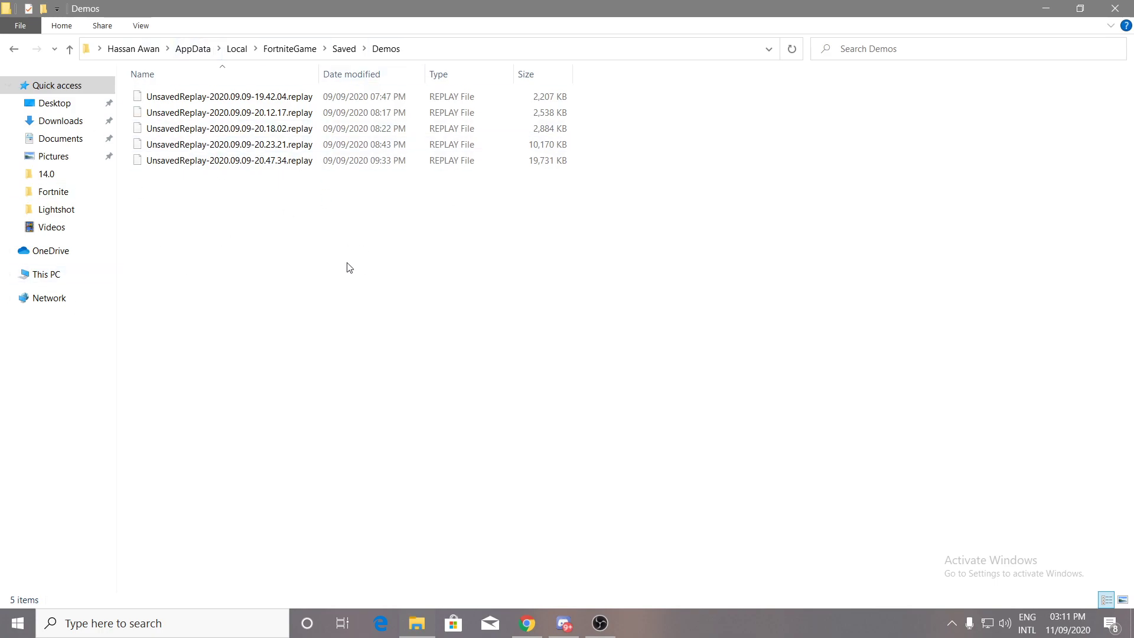
# Go back to the Saved folder, check the contents of its Logs folder and close the File Explorer window.
pyautogui.hotkey('alt', 'Left')
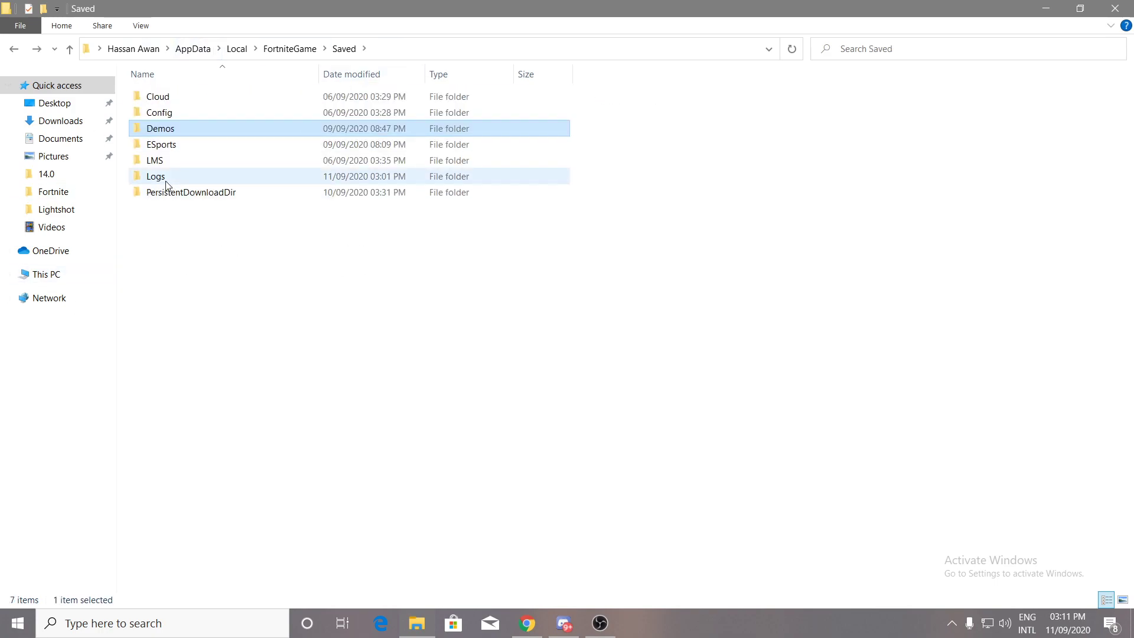
pyautogui.doubleClick(156, 176)
pyautogui.moveTo(152, 88); pyautogui.dragTo(966, 521)
pyautogui.moveTo(759, 104); pyautogui.dragTo(190, 537)
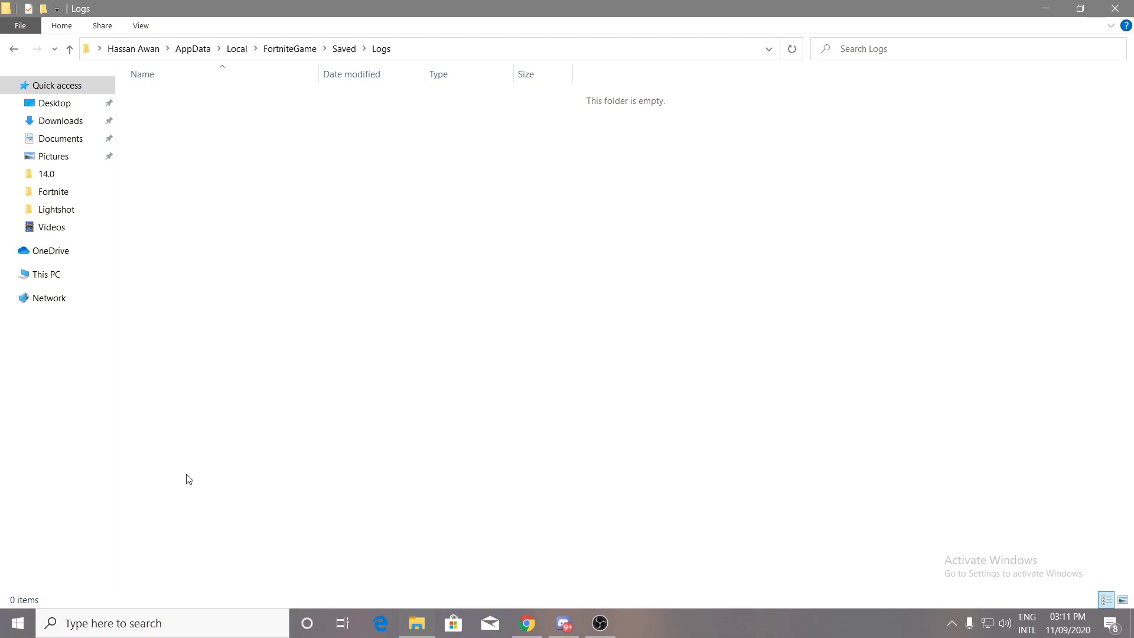
pyautogui.moveTo(756, 120); pyautogui.dragTo(201, 455)
pyautogui.click(1116, 8)
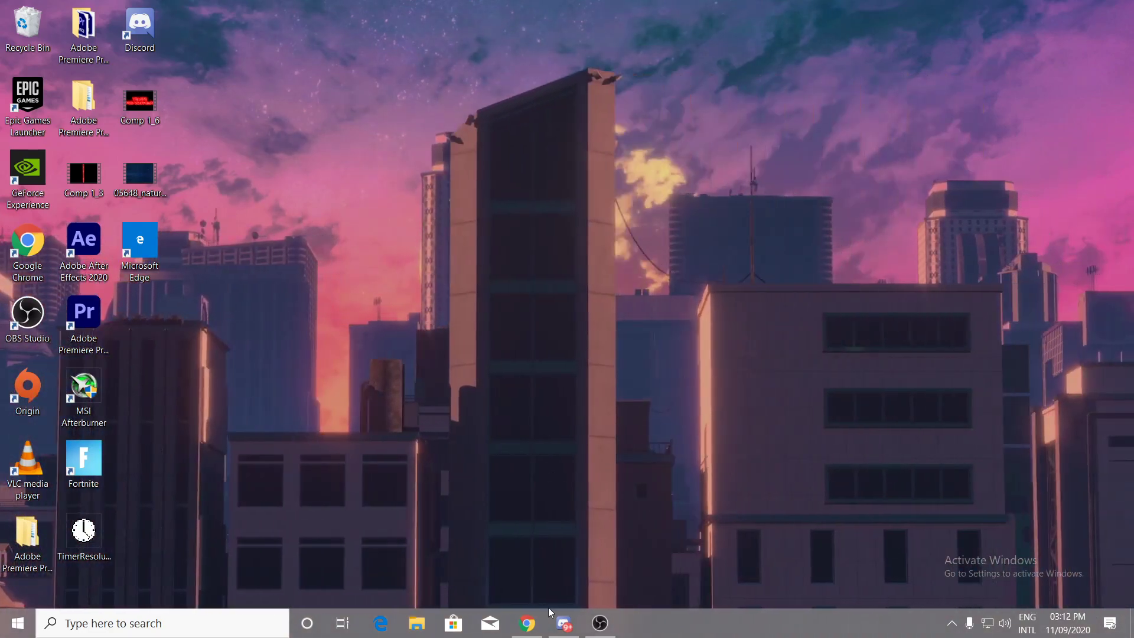
# Switch to Chrome, open amd.com/en/support in a new tab and dismiss the feedback survey.
pyautogui.click(537, 631)
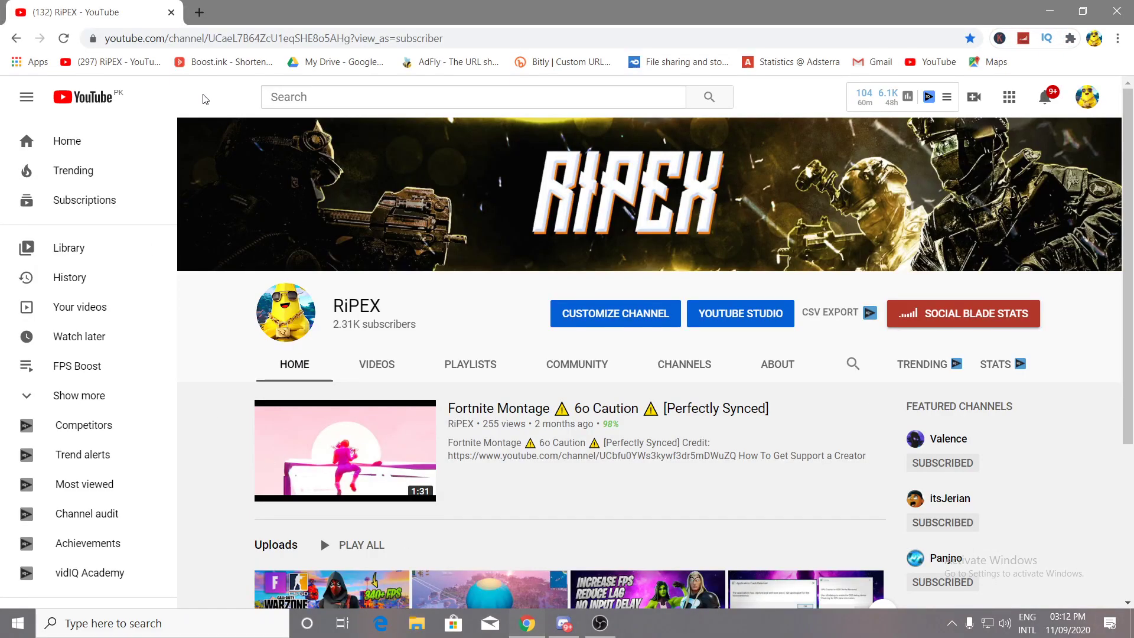
pyautogui.click(200, 13)
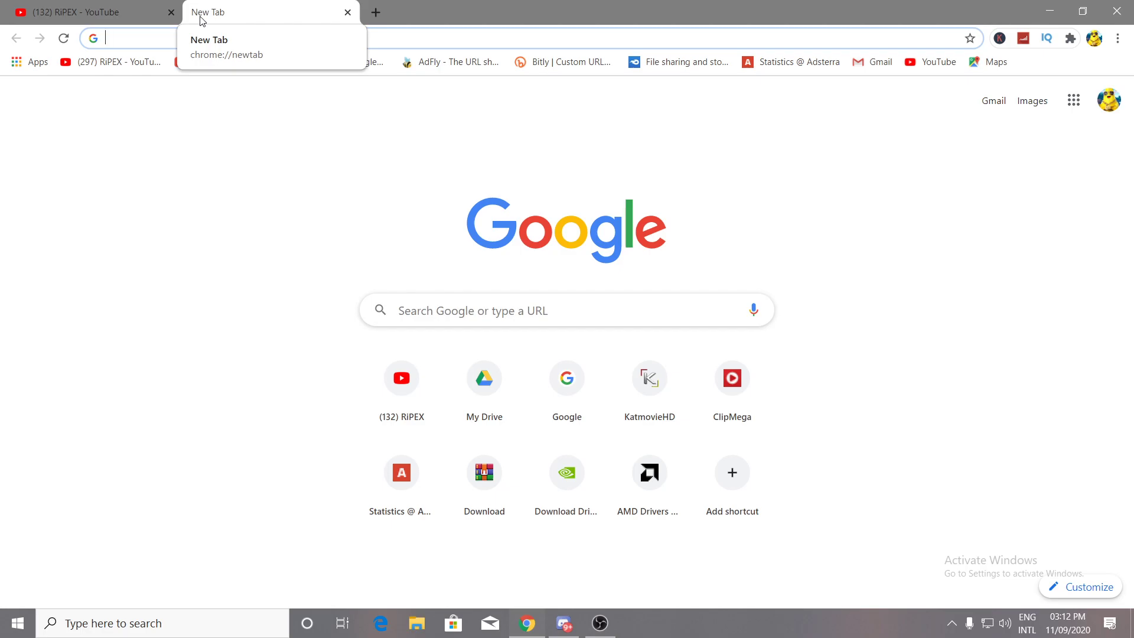
pyautogui.write('amd.com/en/support')
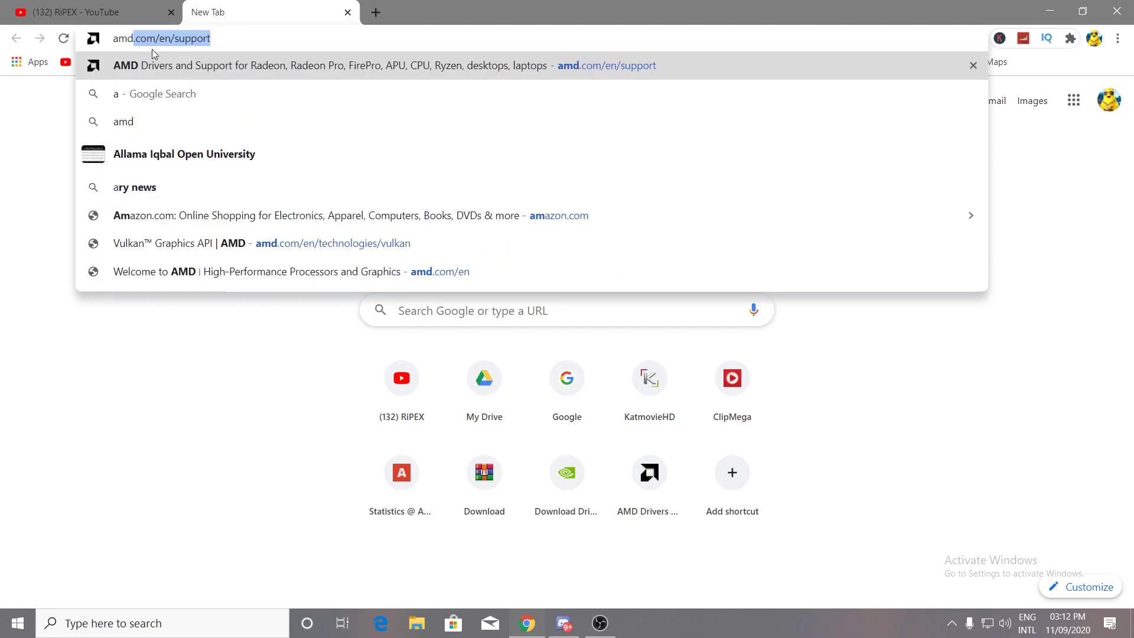
pyautogui.press('Return')
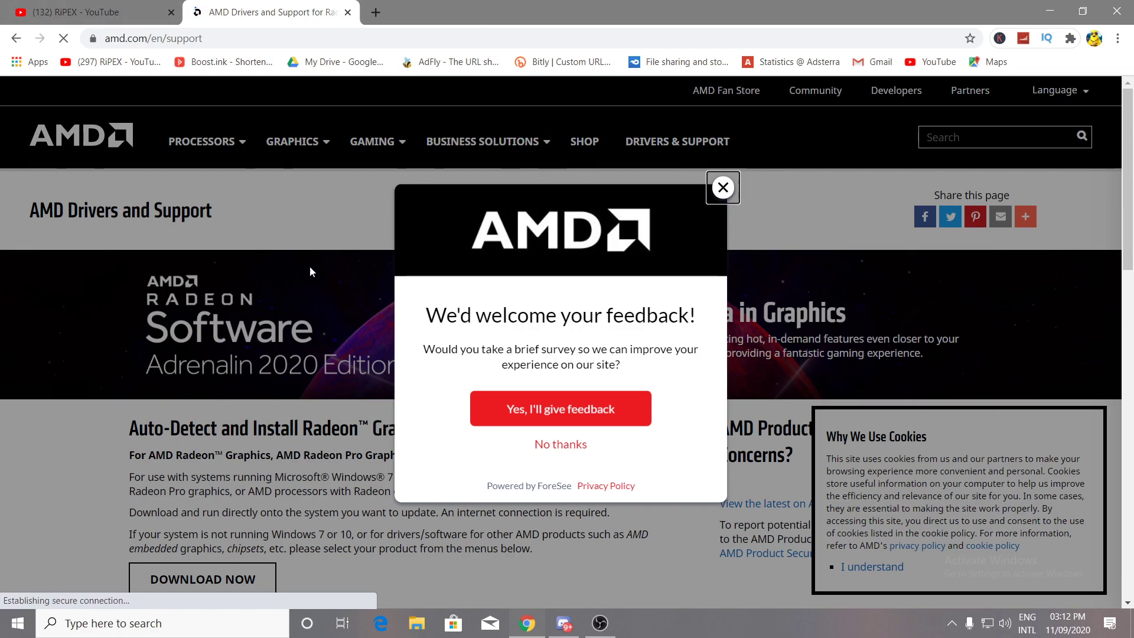
pyautogui.click(723, 188)
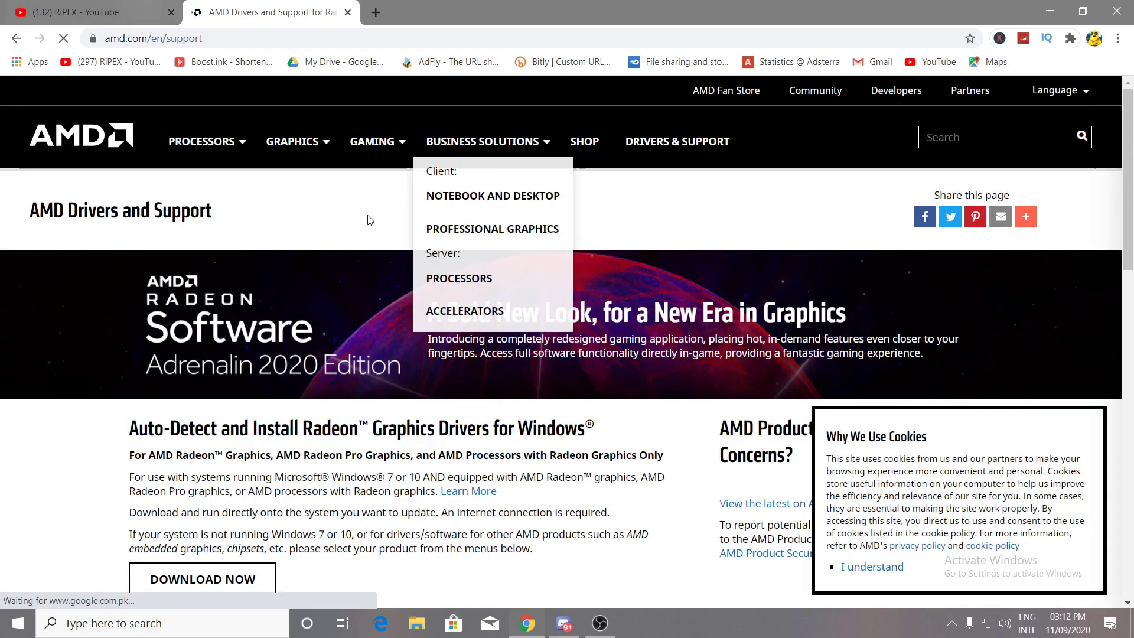
# Choose Graphics, Radeon 500 Series, Radeon RX 500 Series and Radeon RX 560 as the product and submit the selection.
pyautogui.scroll(-3, 438, 177)
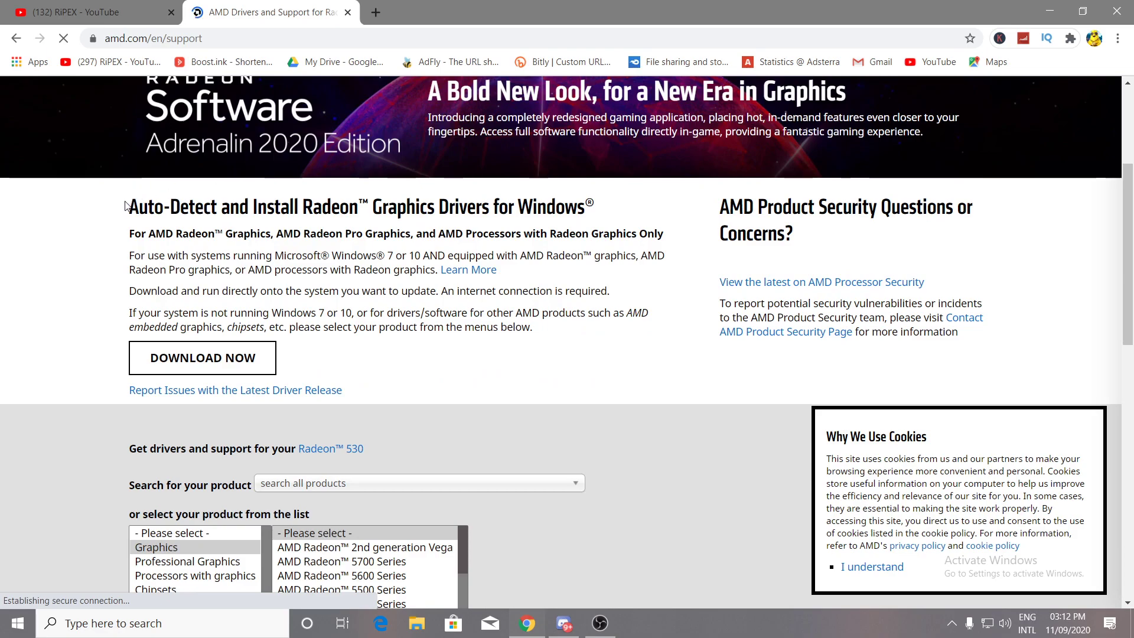
pyautogui.moveTo(128, 206); pyautogui.dragTo(302, 203)
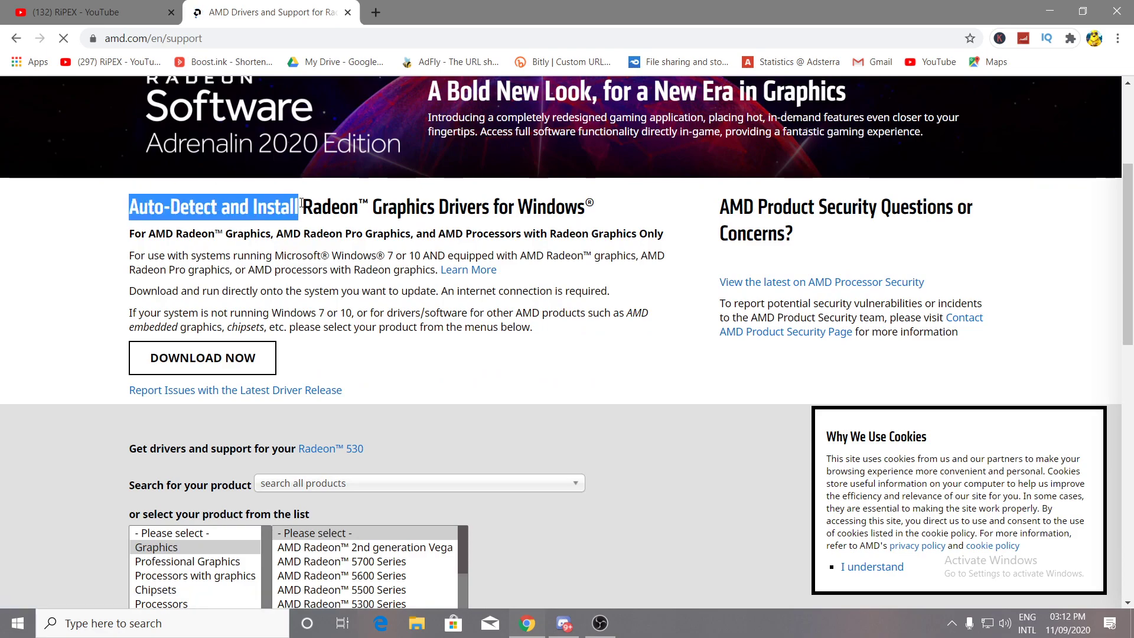
pyautogui.scroll(-2, 77, 295)
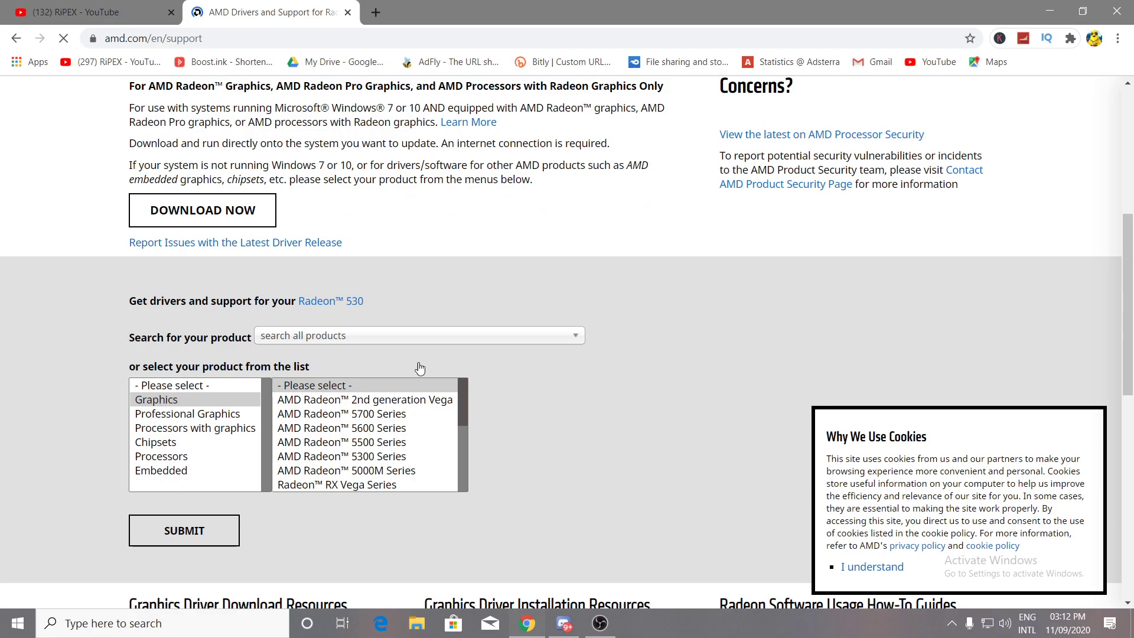
pyautogui.click(146, 401)
pyautogui.scroll(-4, 348, 419)
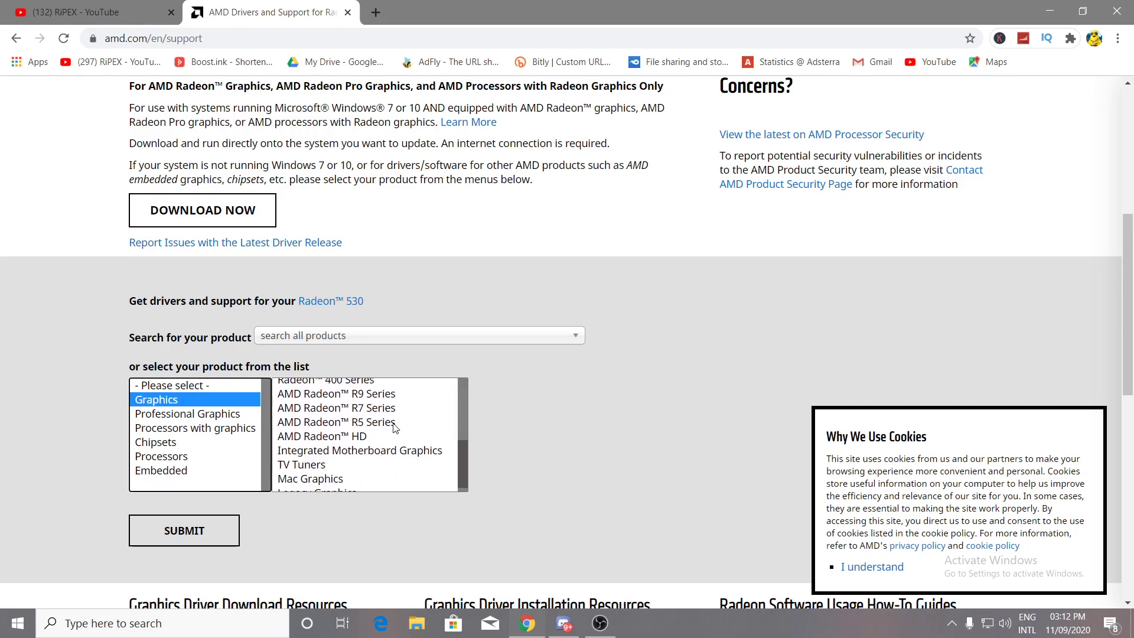
pyautogui.scroll(2, 319, 446)
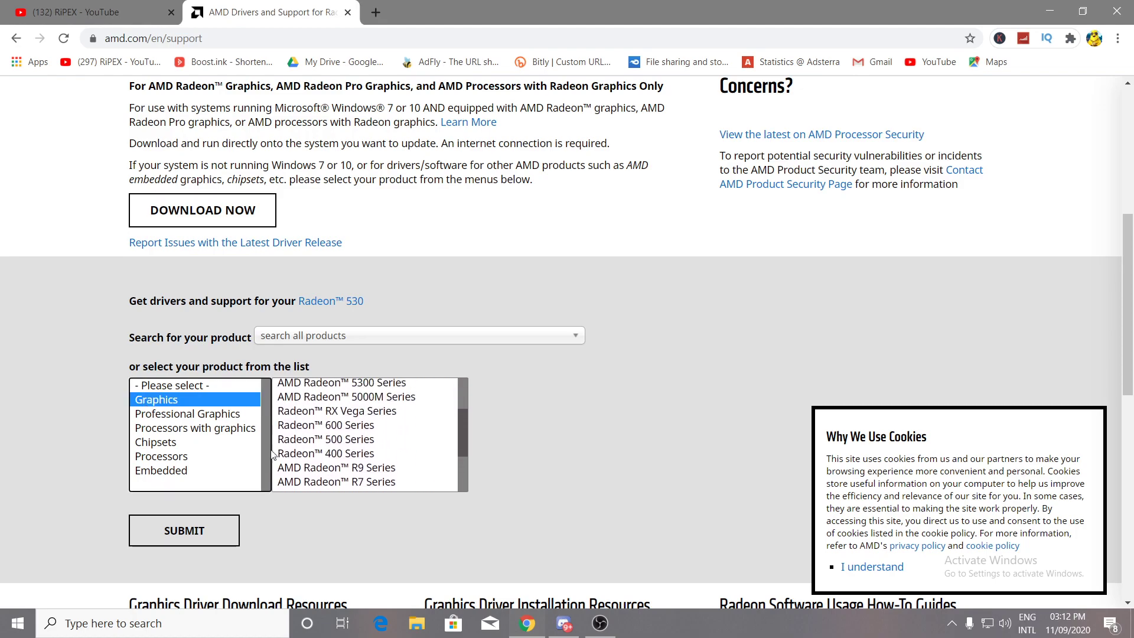
pyautogui.click(302, 442)
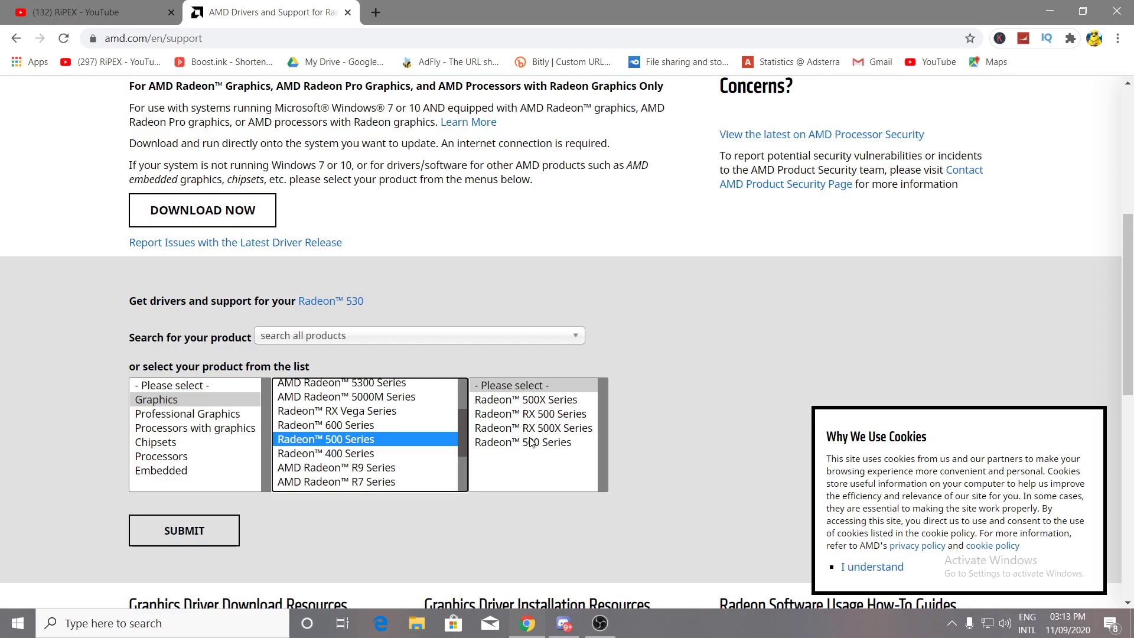
pyautogui.click(501, 416)
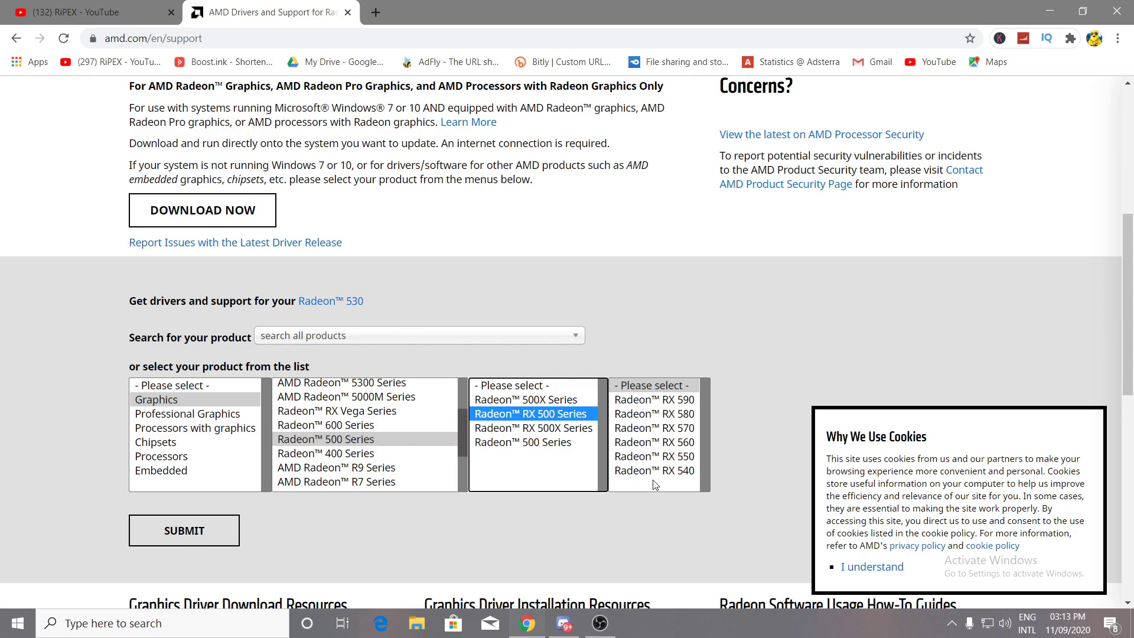
pyautogui.click(675, 443)
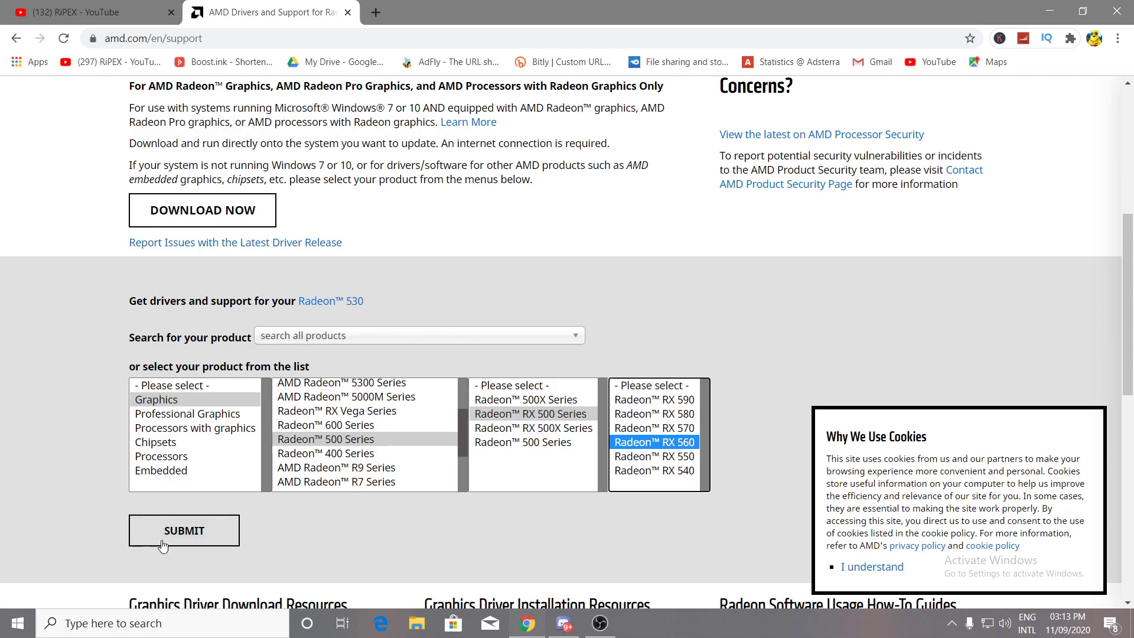
pyautogui.click(214, 532)
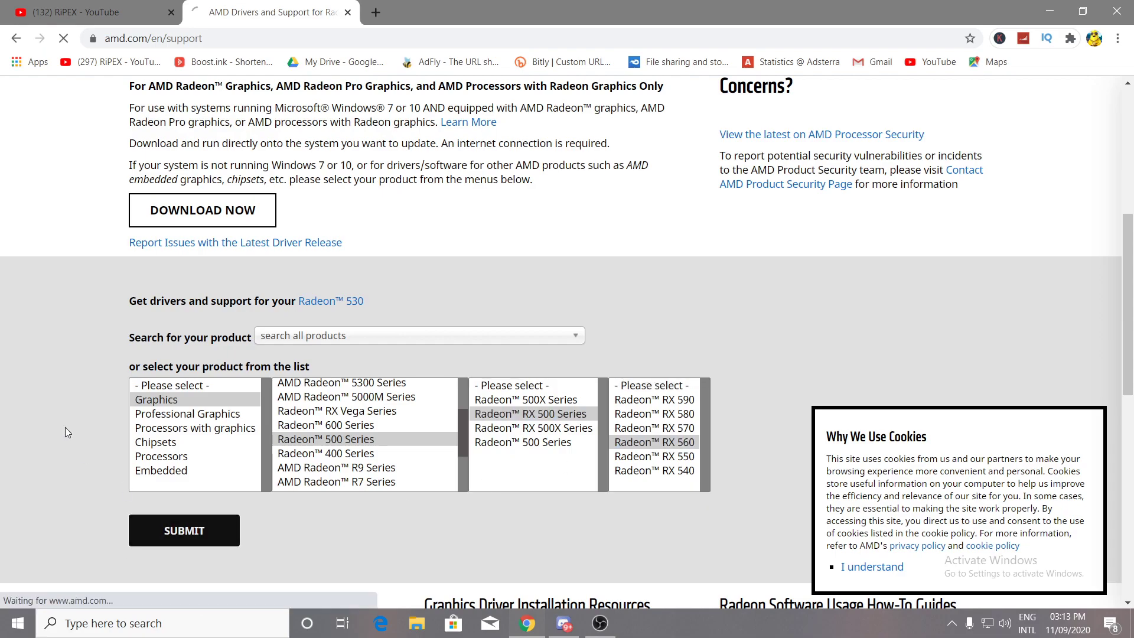
# Expand the Windows 10 - 64-Bit Edition drivers for the Radeon RX 560 and show the Radeon Software downloads.
pyautogui.scroll(-2, 151, 323)
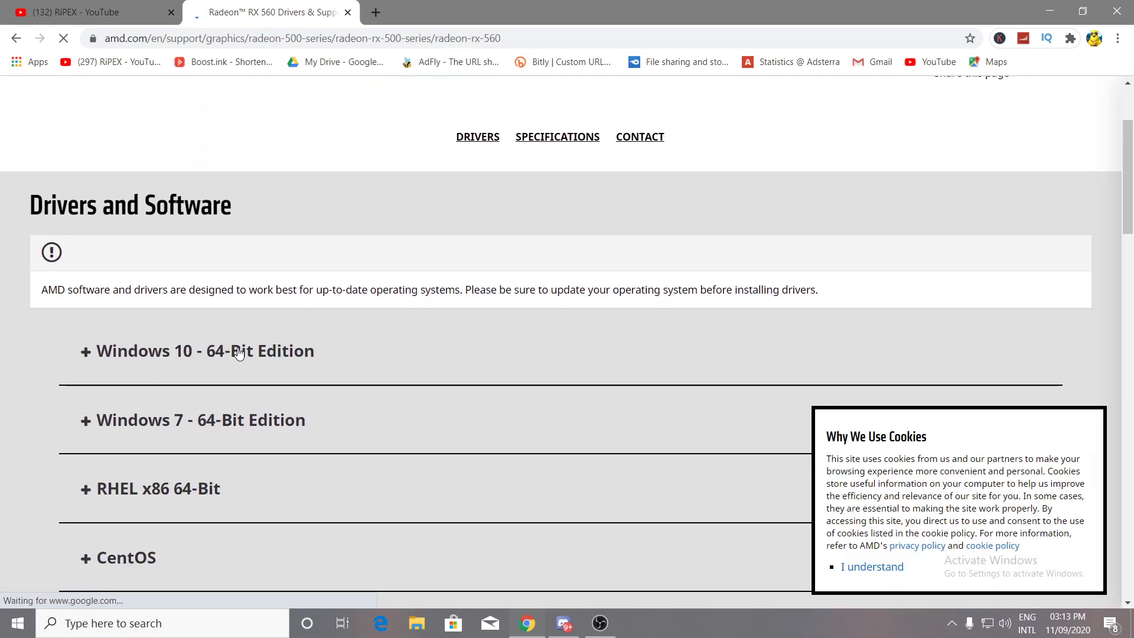
pyautogui.click(86, 354)
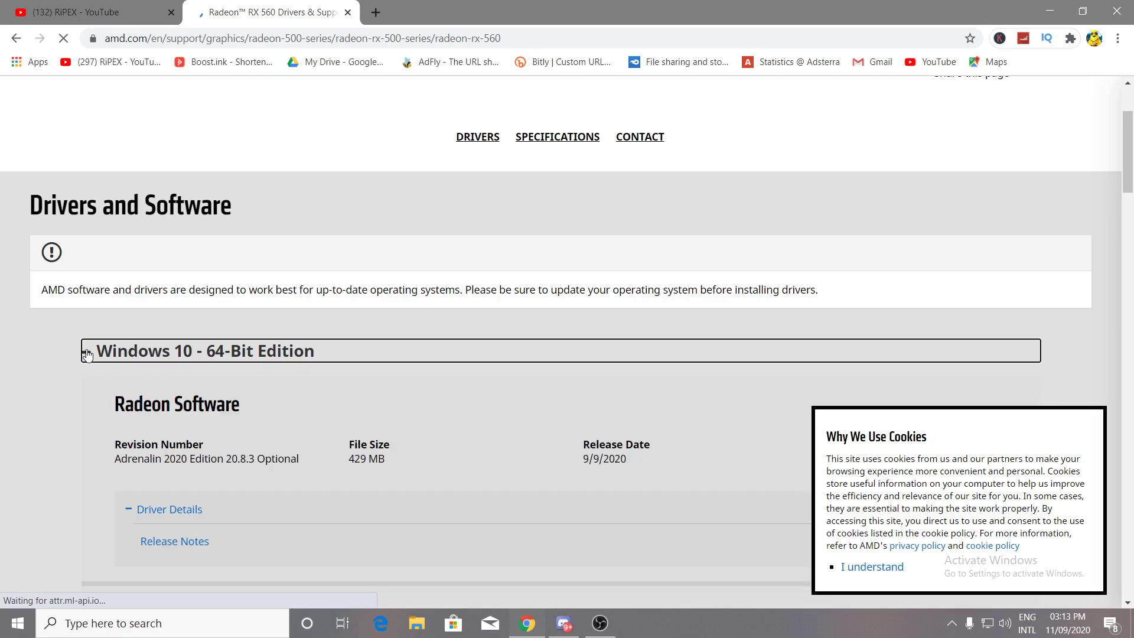
pyautogui.scroll(-1, 530, 468)
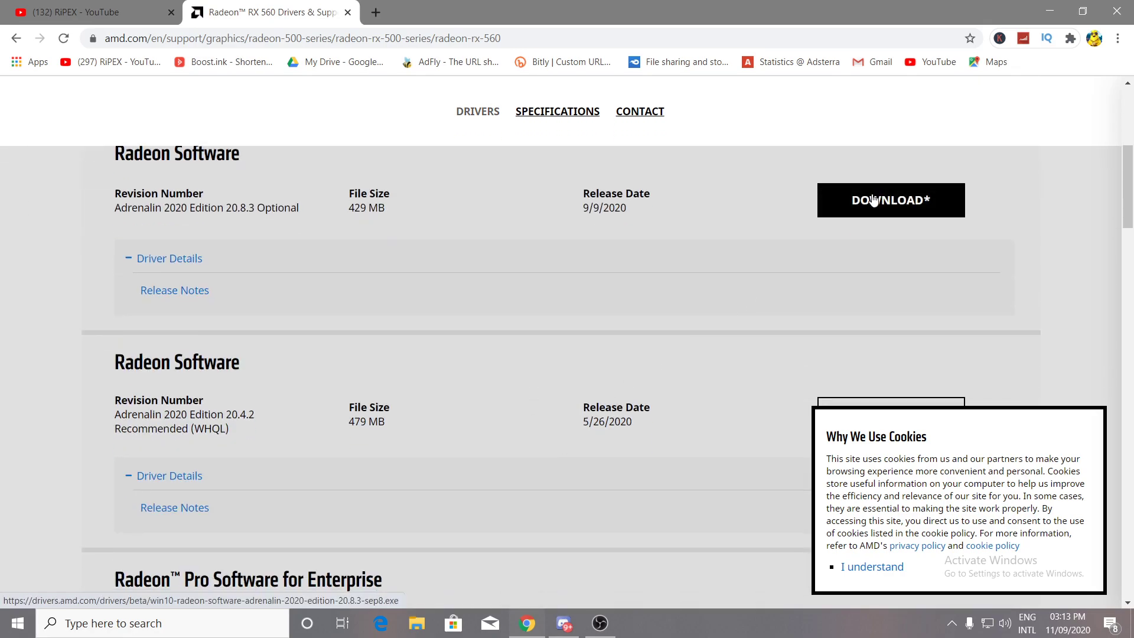
# Open NVIDIA's driver download page in a new tab and search for the GeForce GTX 1650 SUPER Game Ready Driver for Windows 10 64-bit.
pyautogui.click(381, 18)
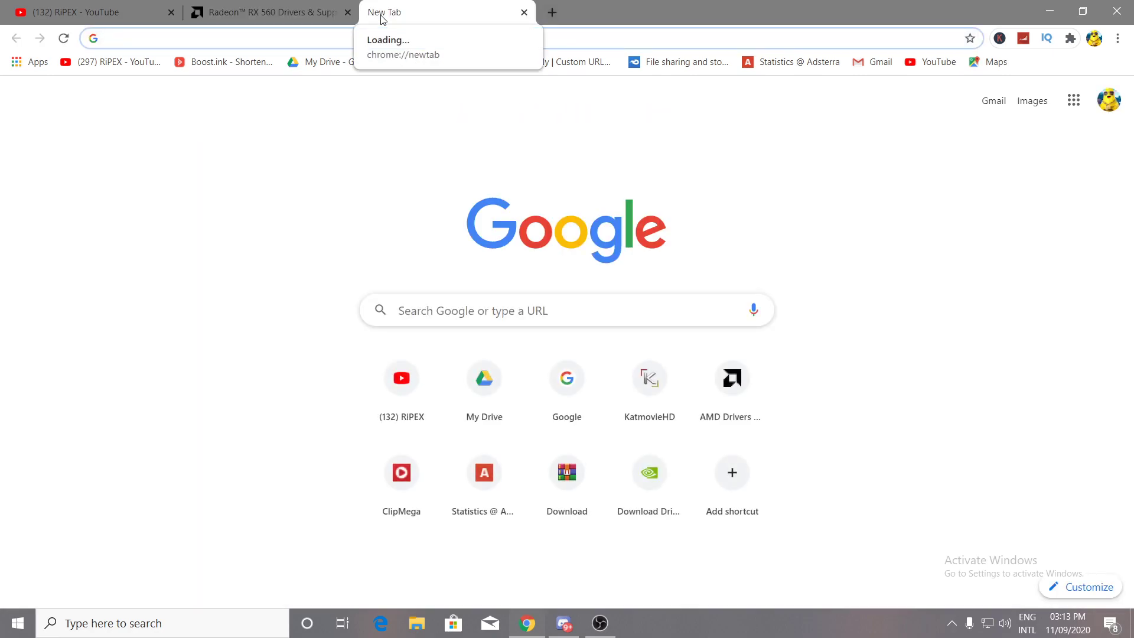
pyautogui.write('nv')
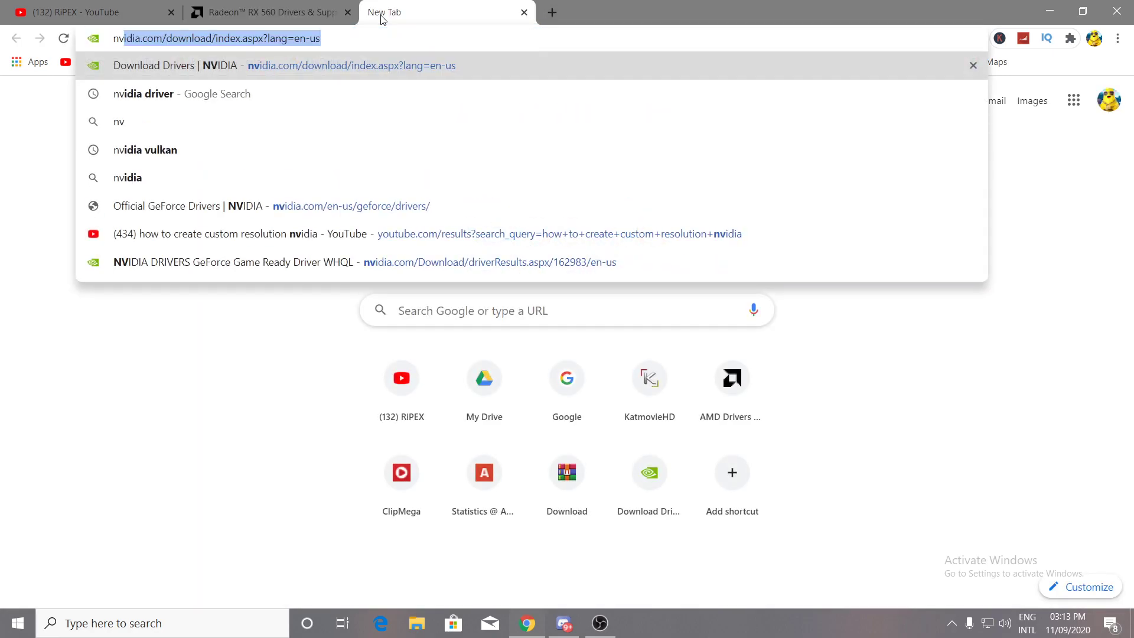
pyautogui.press('Return')
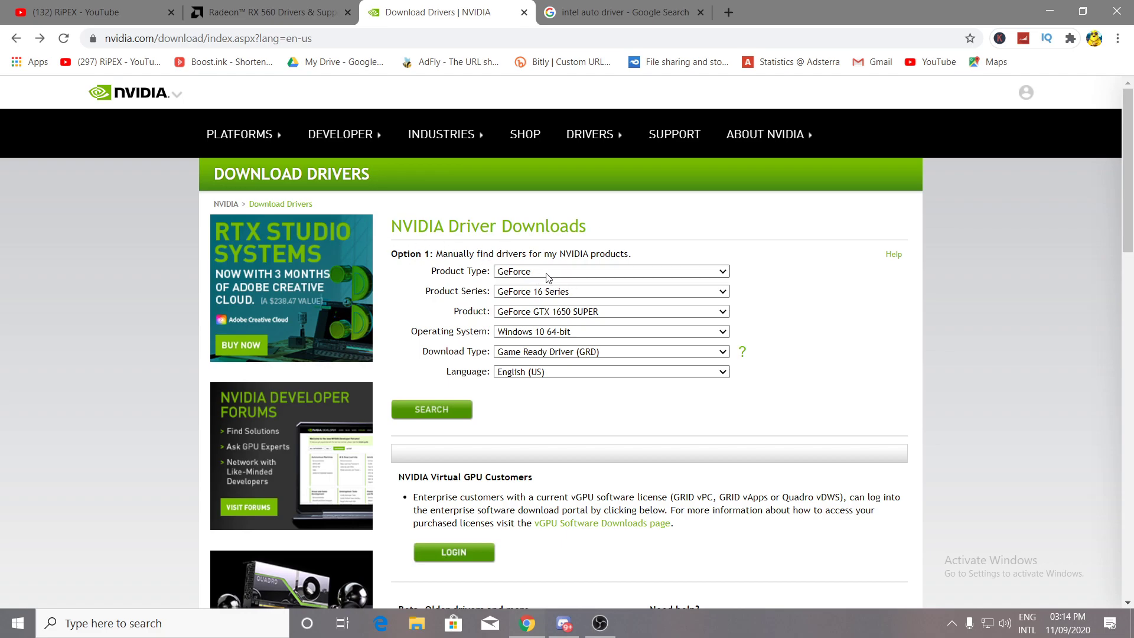
pyautogui.click(701, 275)
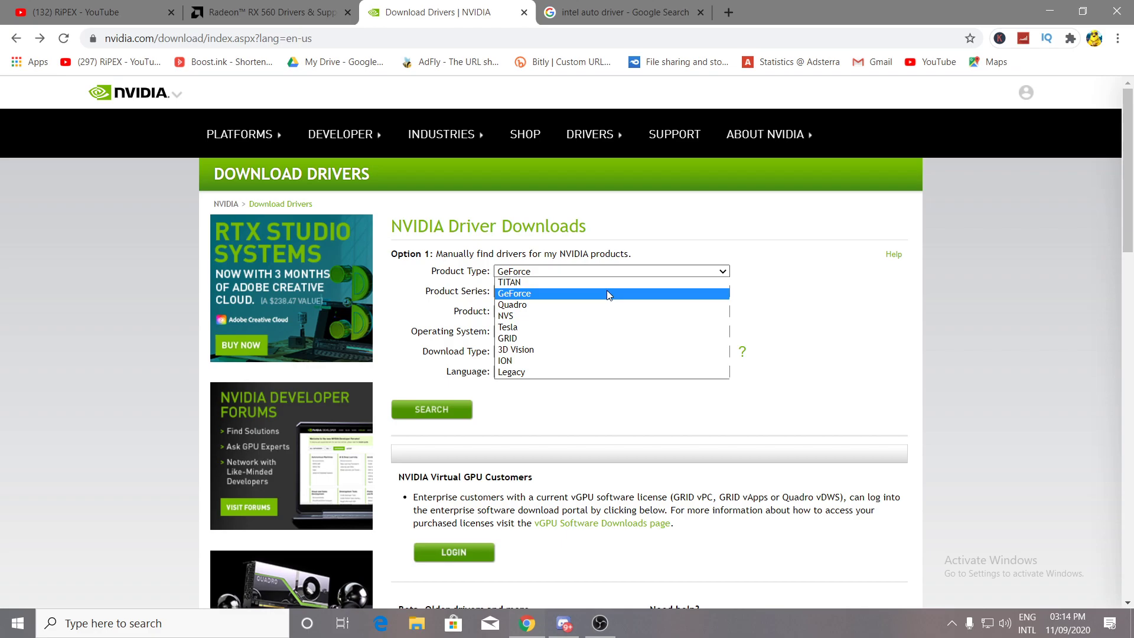
pyautogui.click(512, 294)
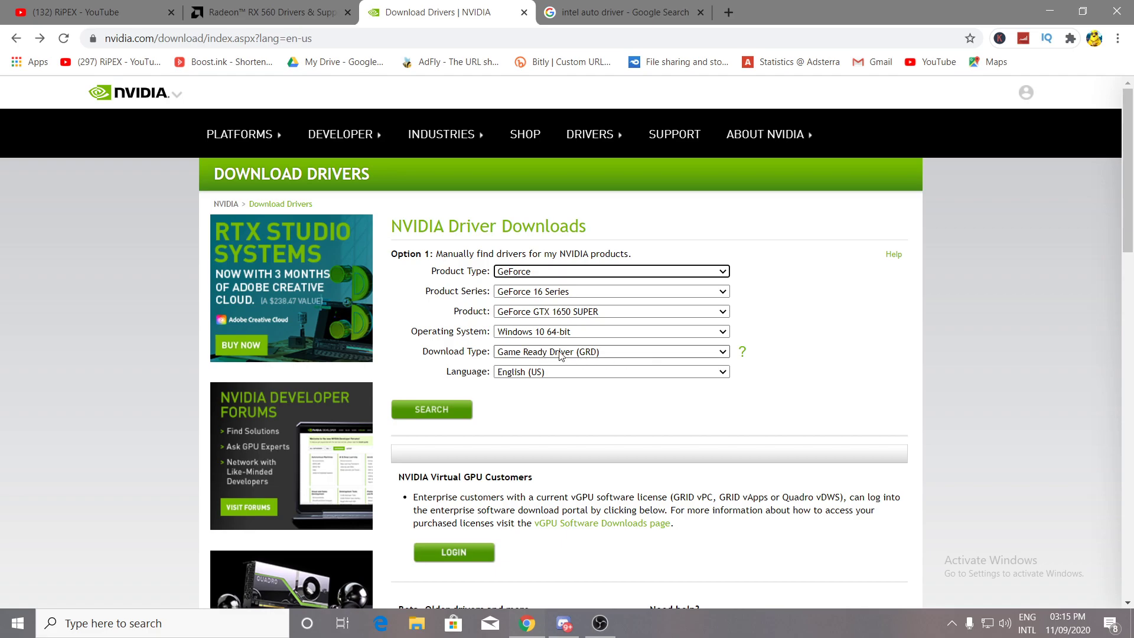
pyautogui.click(444, 416)
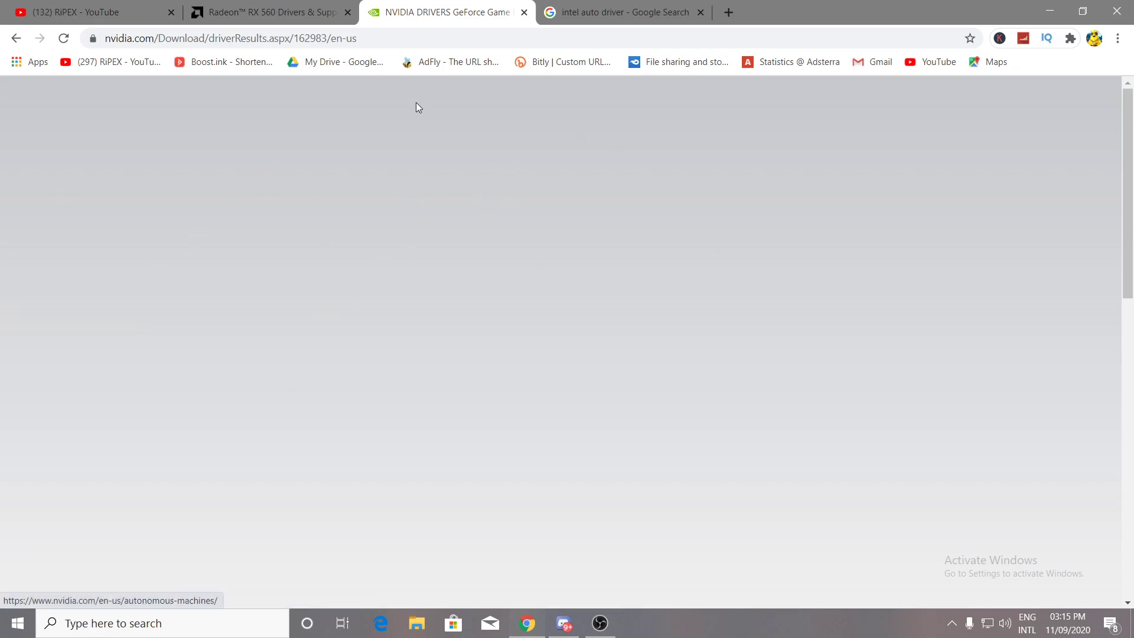
# Open the Intel Driver & Support Assistant page from the "intel auto driver" search results and start the installer download.
pyautogui.click(638, 7)
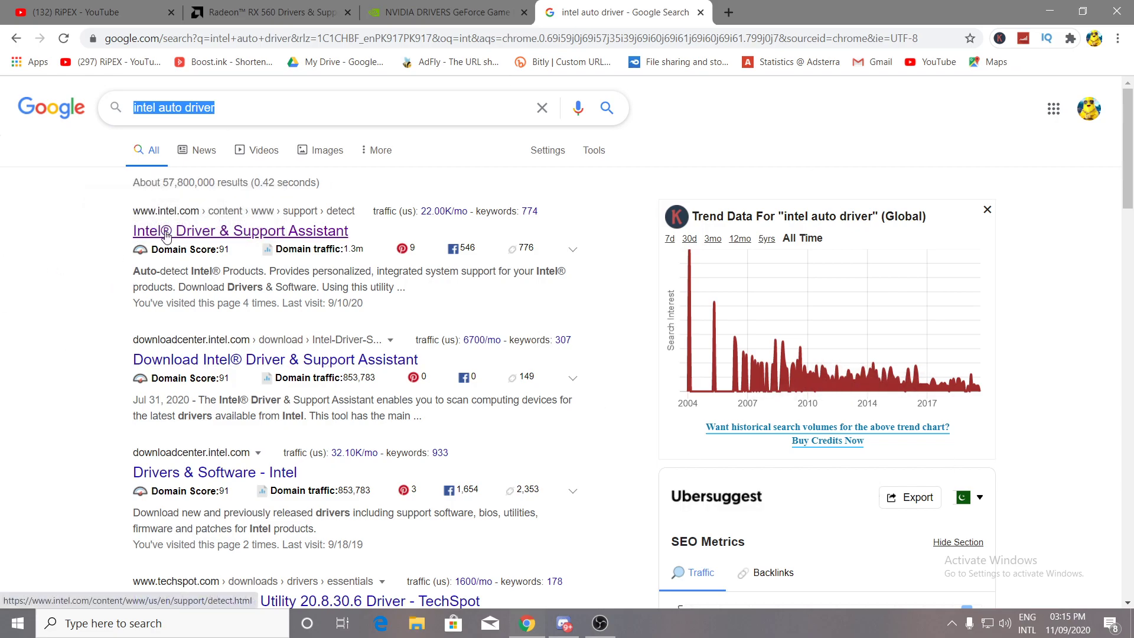
pyautogui.click(311, 238)
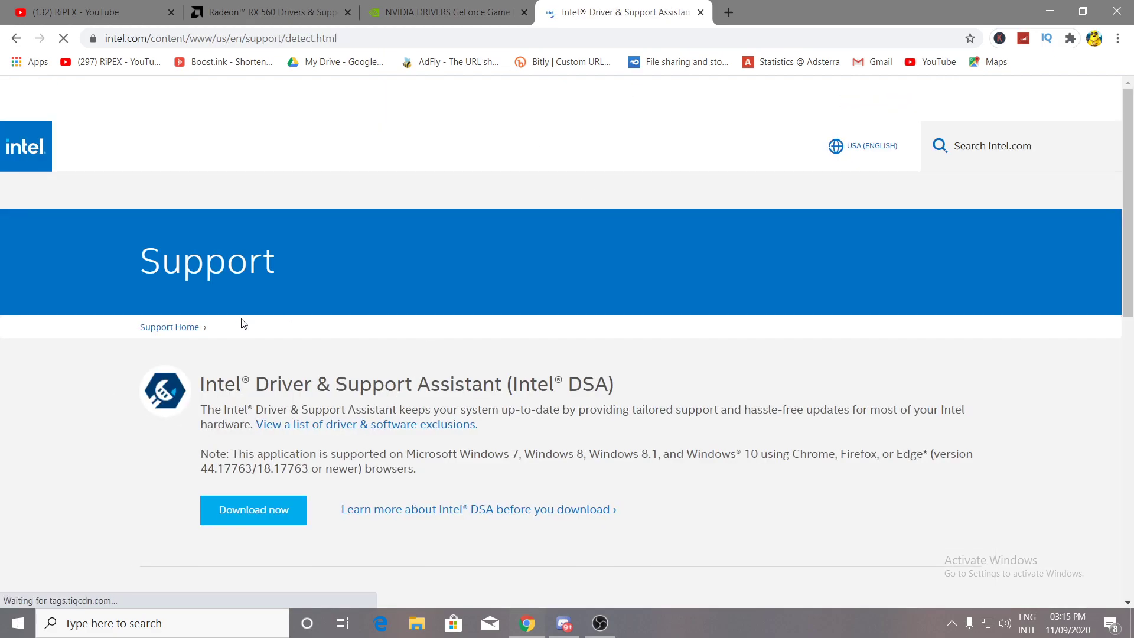
pyautogui.scroll(-2, 254, 355)
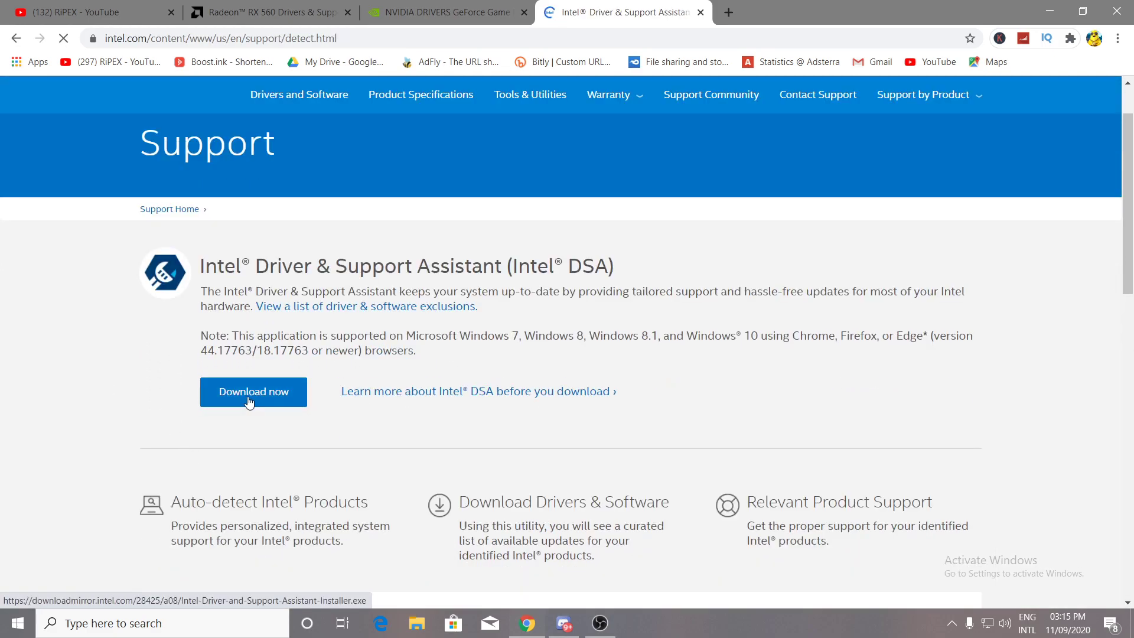
pyautogui.click(248, 401)
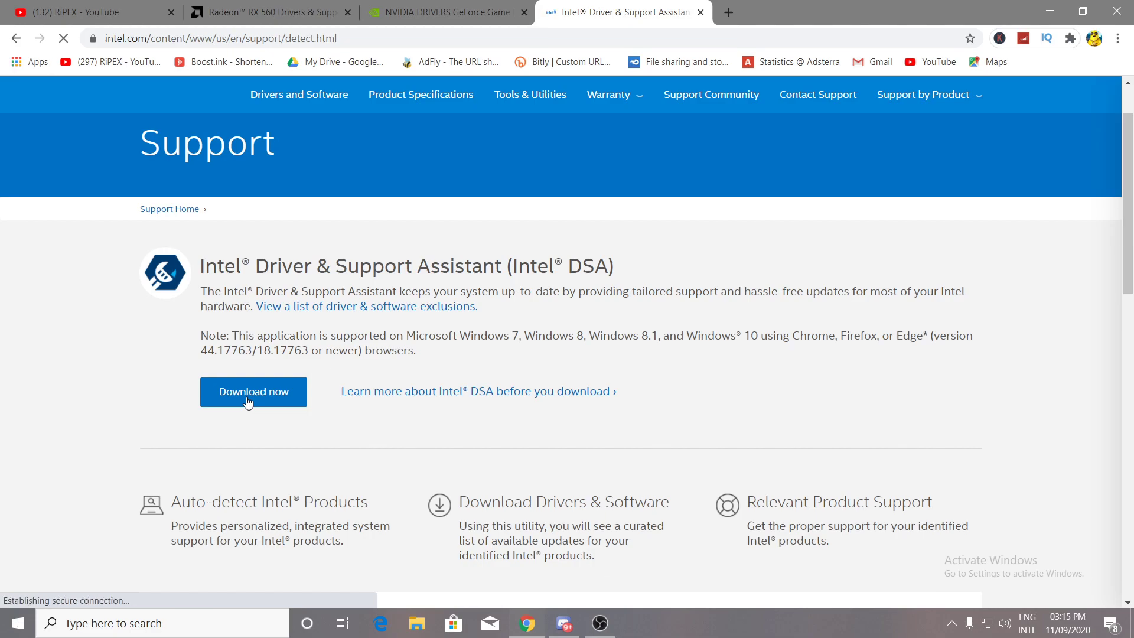
pyautogui.scroll(1, 248, 402)
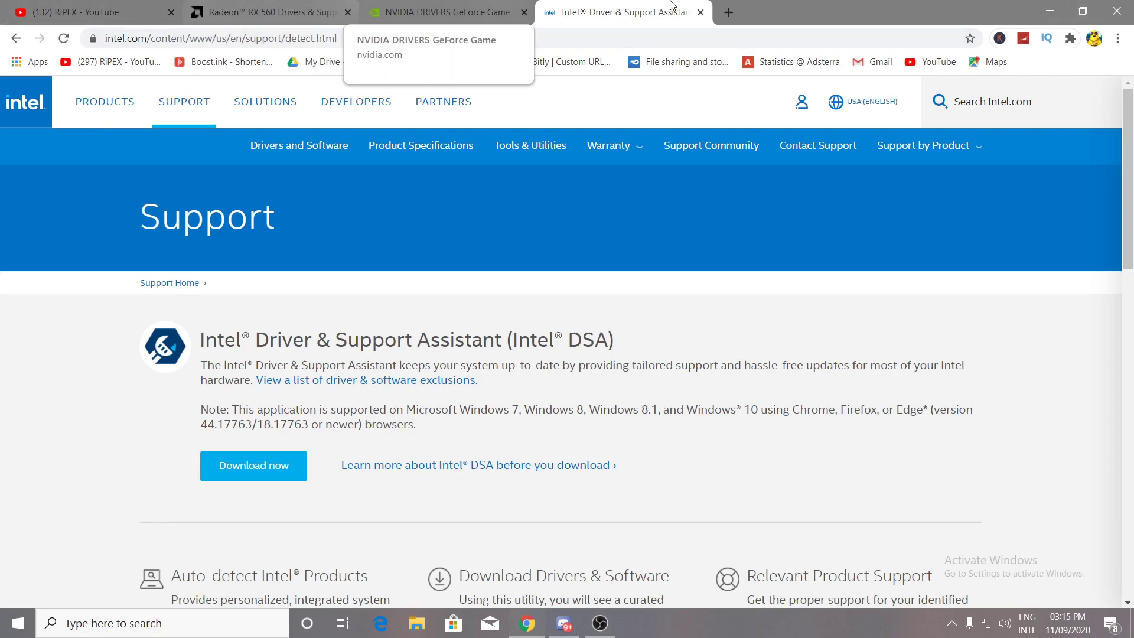
# Minimize Chrome and open the G:\Fortnite\FortniteGame\Binaries\Win64\BattlEye folder in File Explorer.
pyautogui.click(1050, 11)
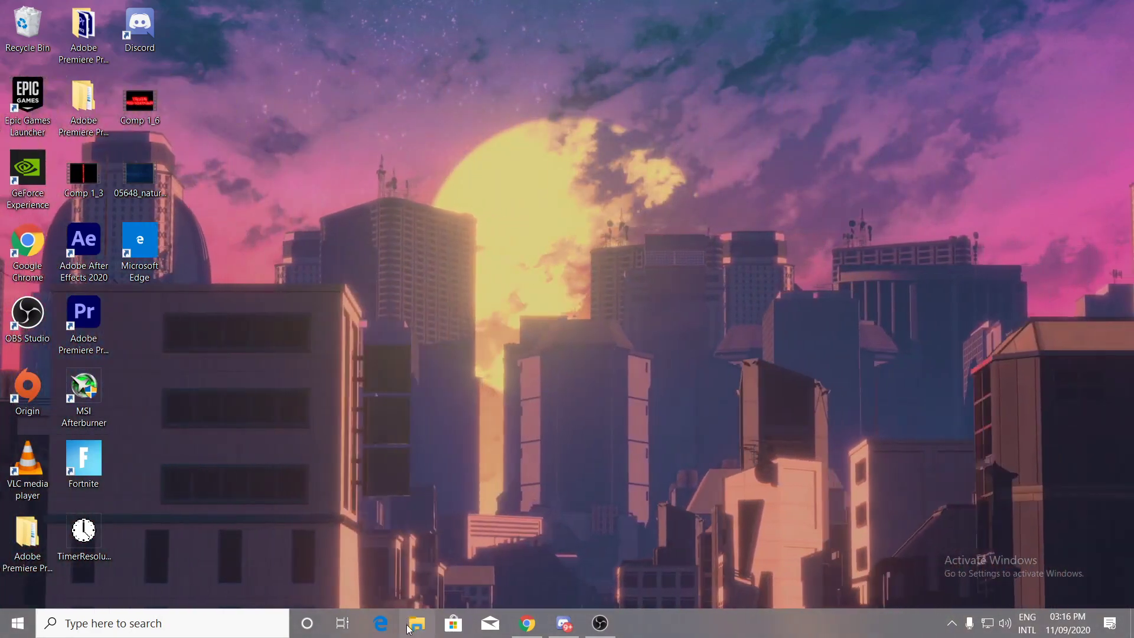
pyautogui.click(417, 623)
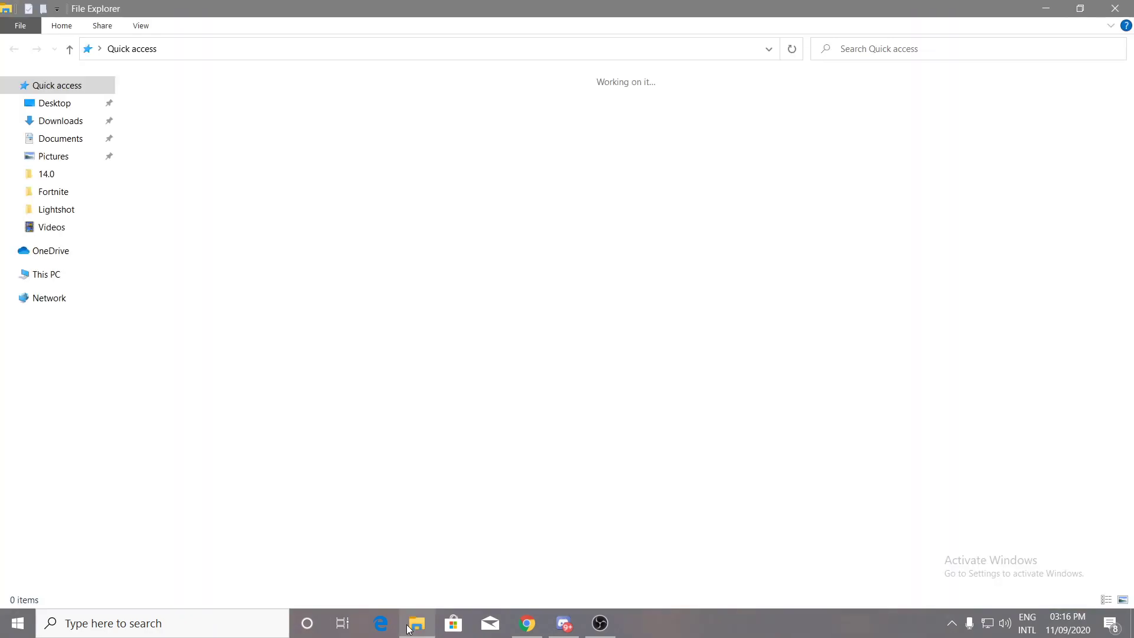
pyautogui.click(40, 280)
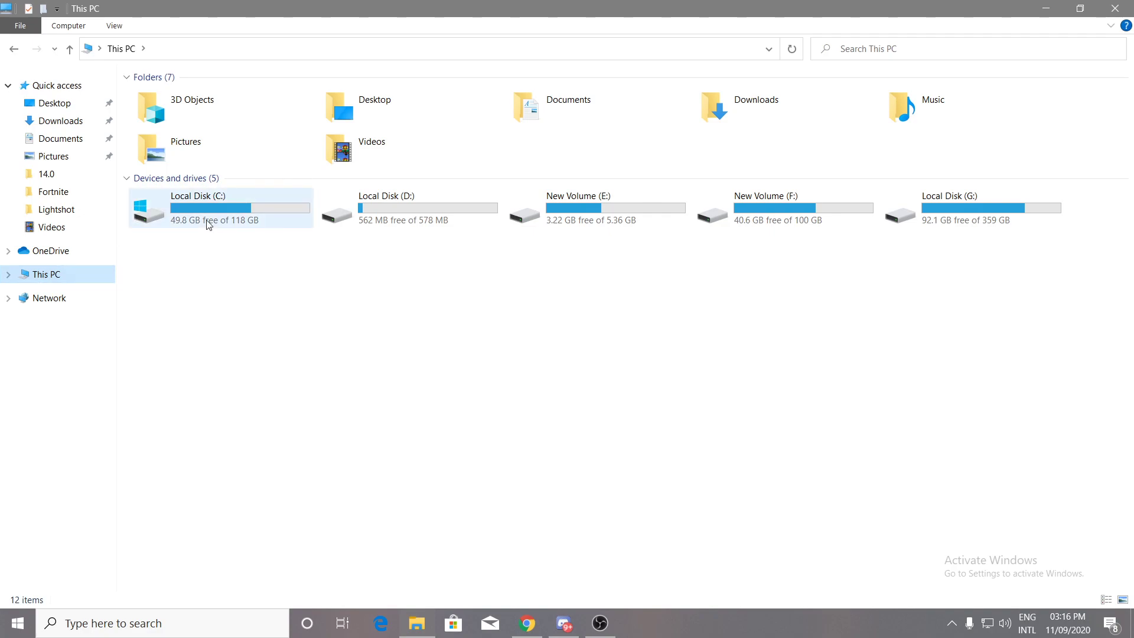
pyautogui.doubleClick(956, 208)
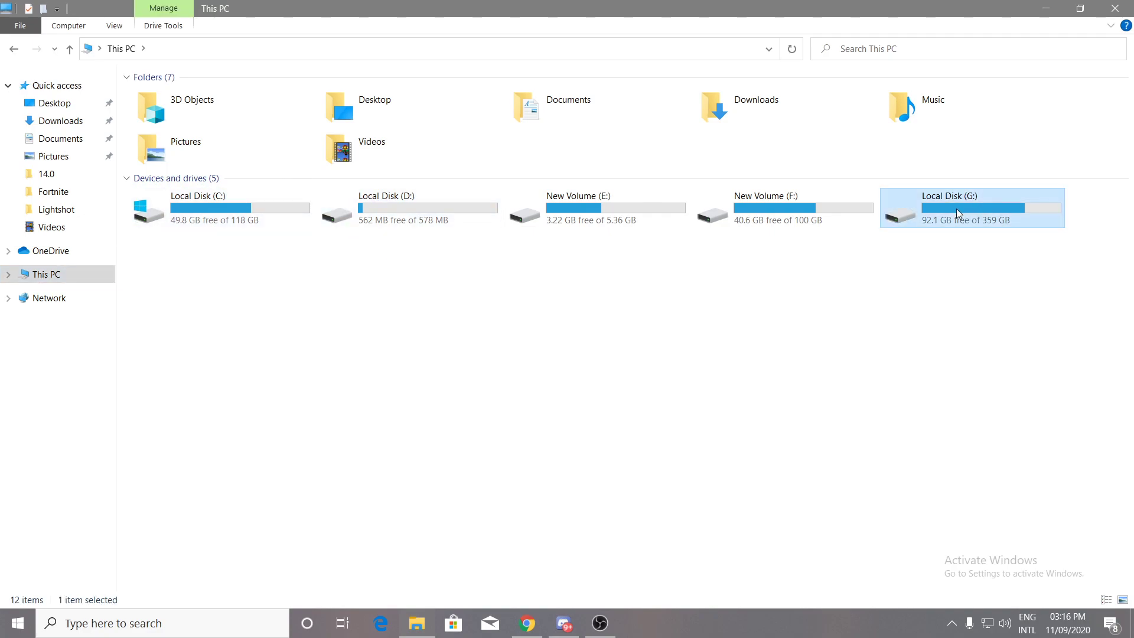
pyautogui.doubleClick(158, 178)
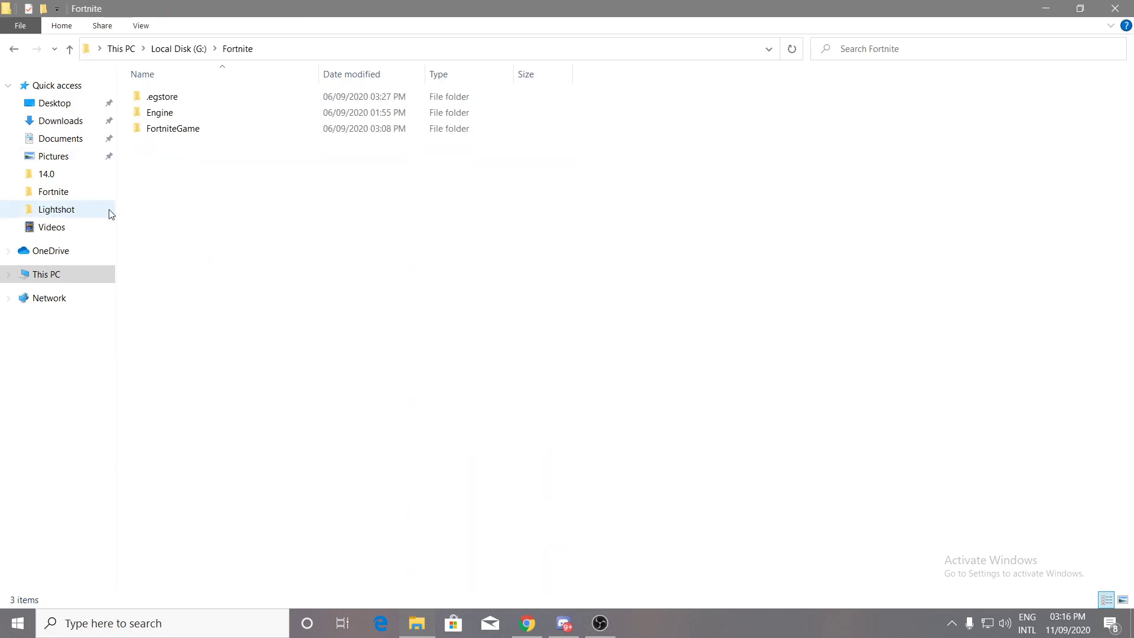
pyautogui.doubleClick(166, 132)
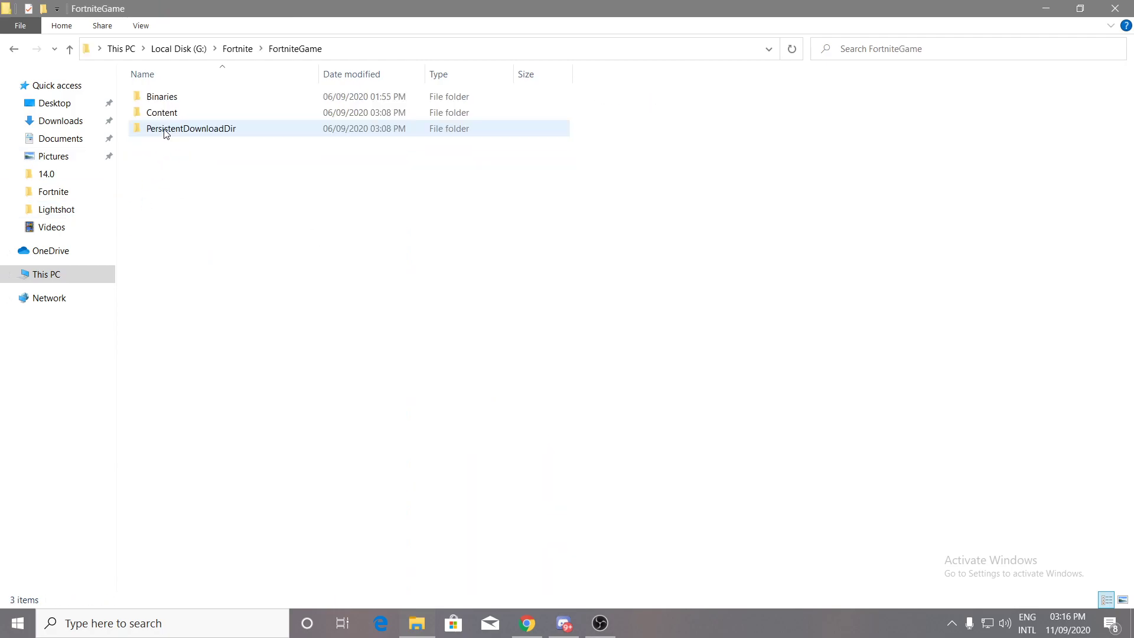
pyautogui.doubleClick(167, 99)
pyautogui.click(161, 113)
pyautogui.doubleClick(160, 113)
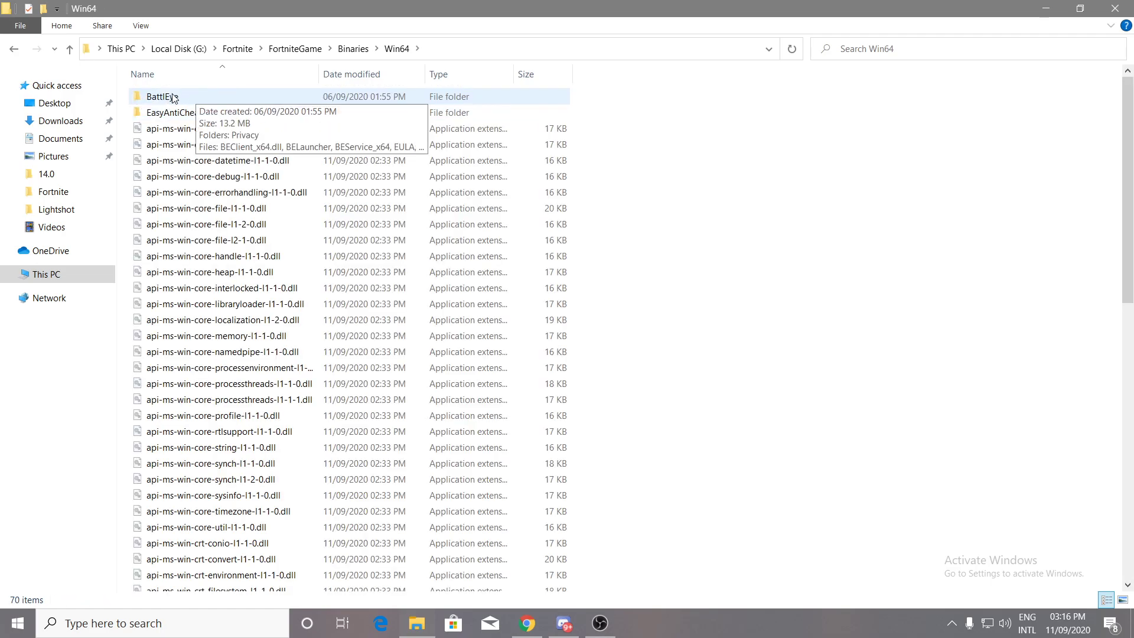
pyautogui.doubleClick(175, 98)
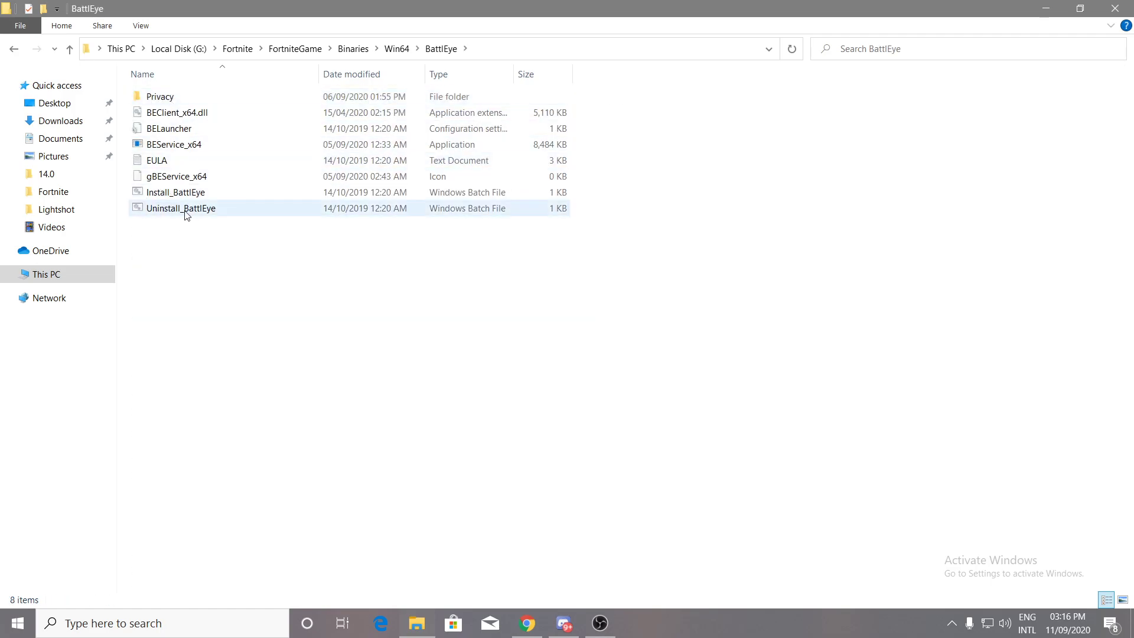
# Run the Uninstall_BattlEye batch file as administrator, followed by Install_BattlEye as administrator.
pyautogui.rightClick(155, 213)
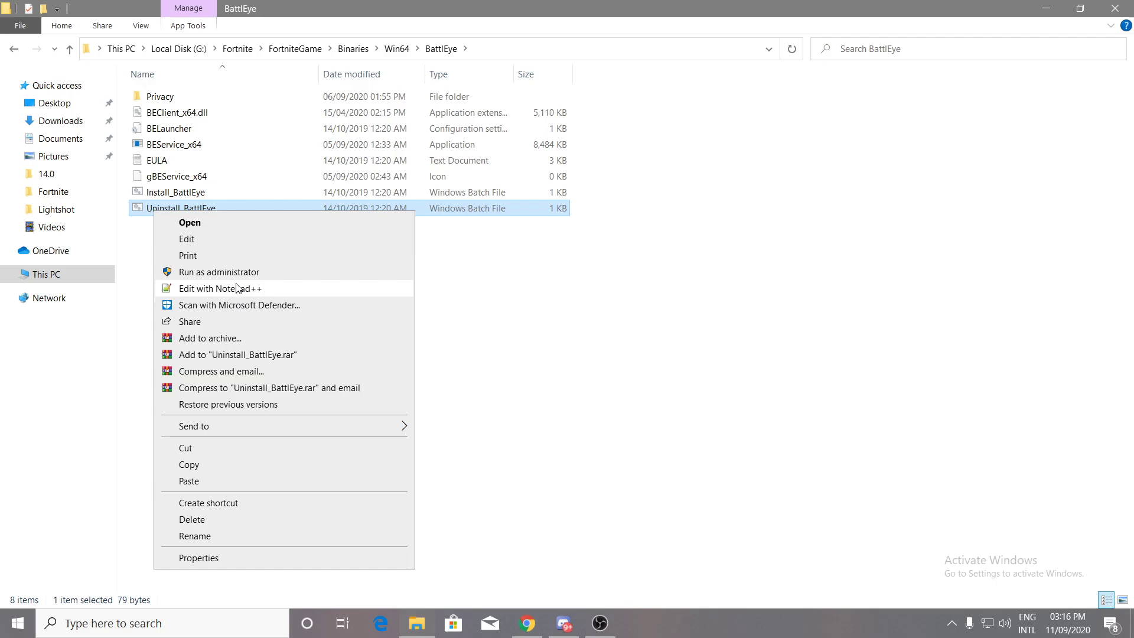
pyautogui.click(801, 355)
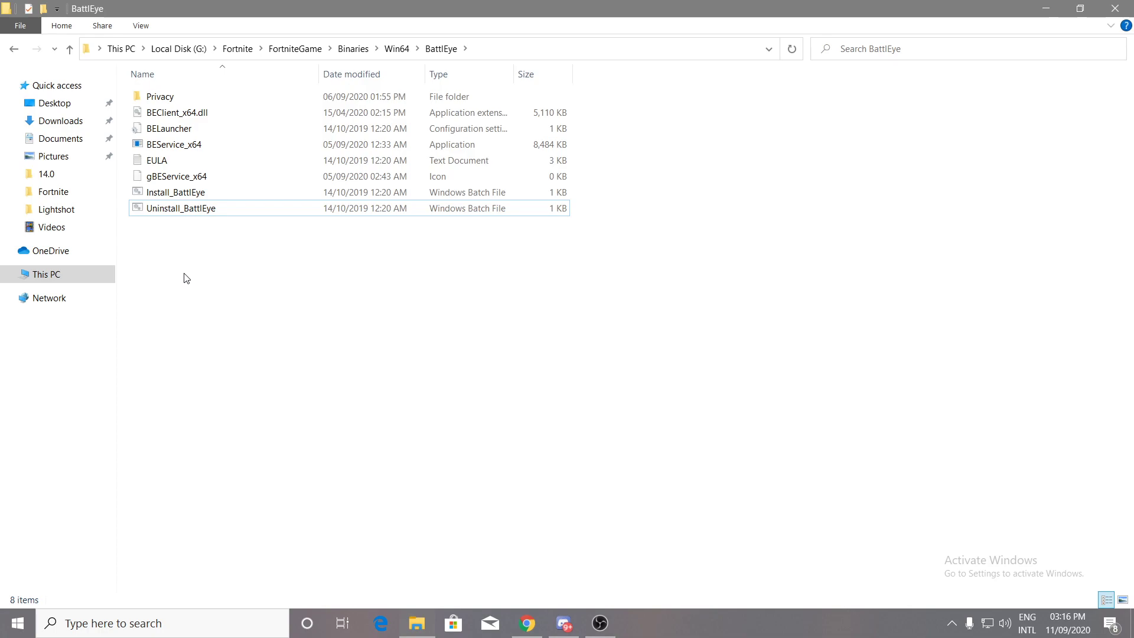
pyautogui.rightClick(156, 214)
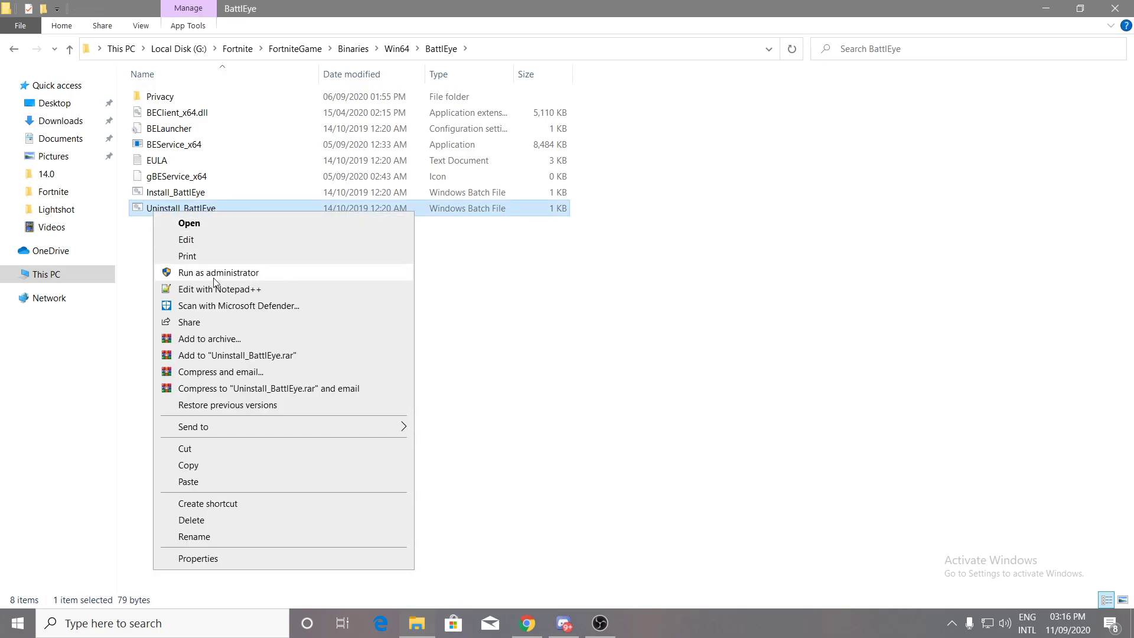
pyautogui.click(197, 274)
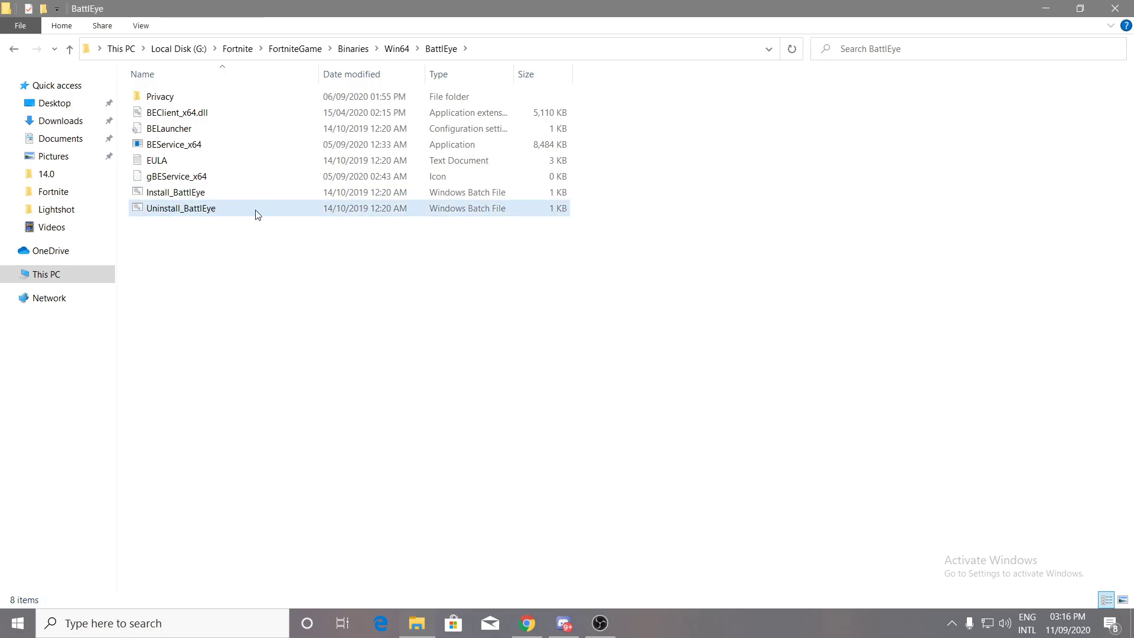
pyautogui.rightClick(146, 192)
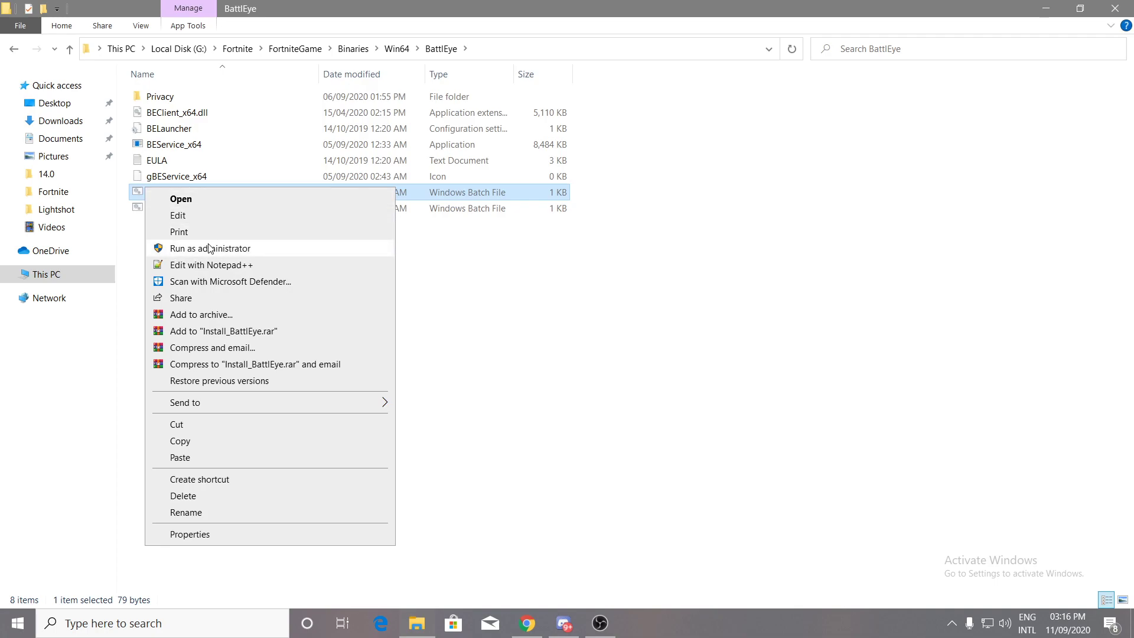
pyautogui.click(210, 248)
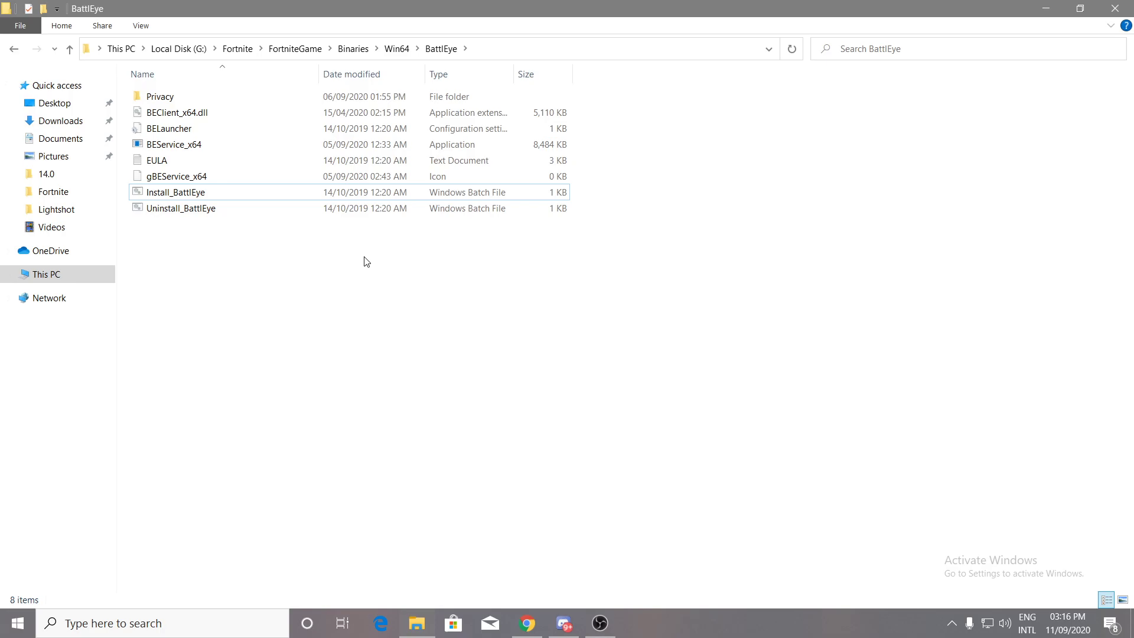
# Switch to the Epic Games Launcher, show Fortnite's game options in the Library and minimize the launcher.
pyautogui.press('super+d')
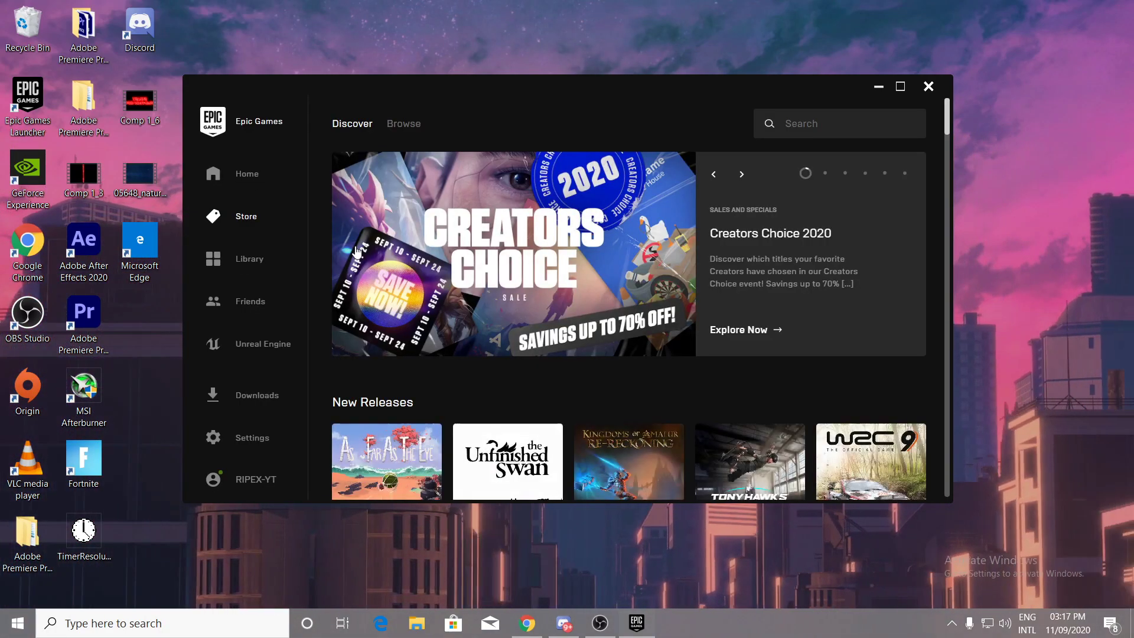
pyautogui.click(246, 256)
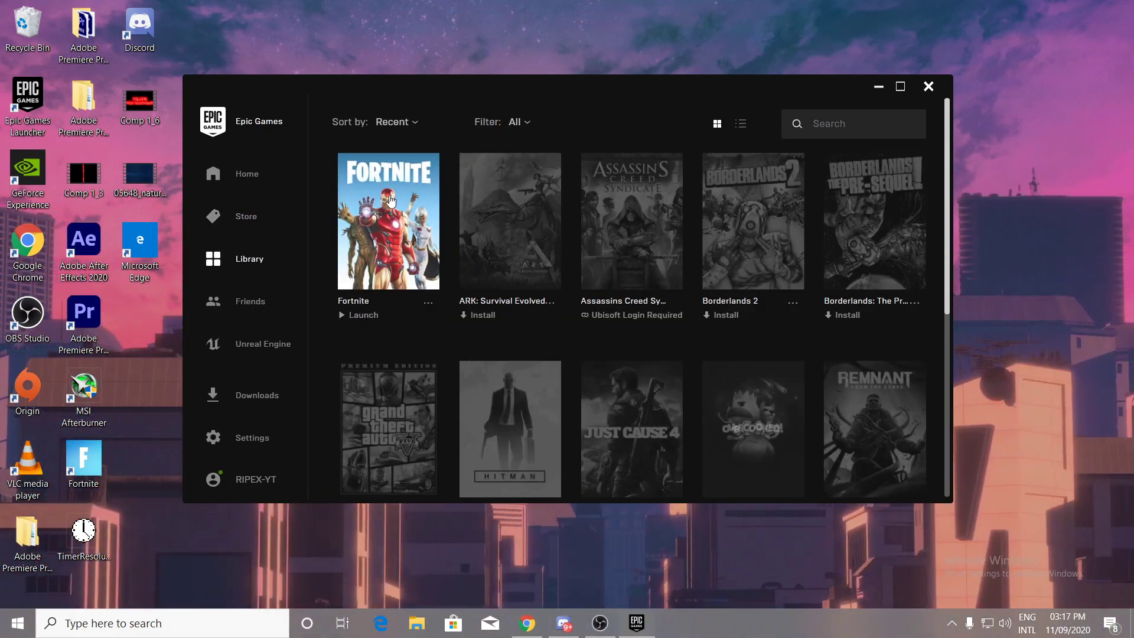
pyautogui.click(438, 307)
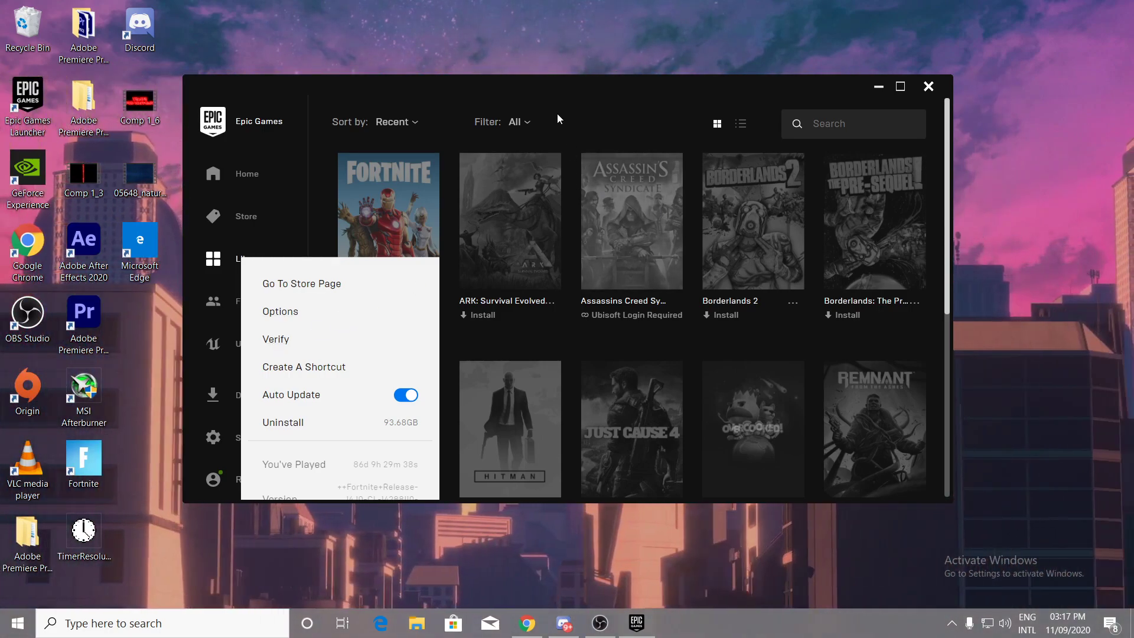
pyautogui.click(879, 88)
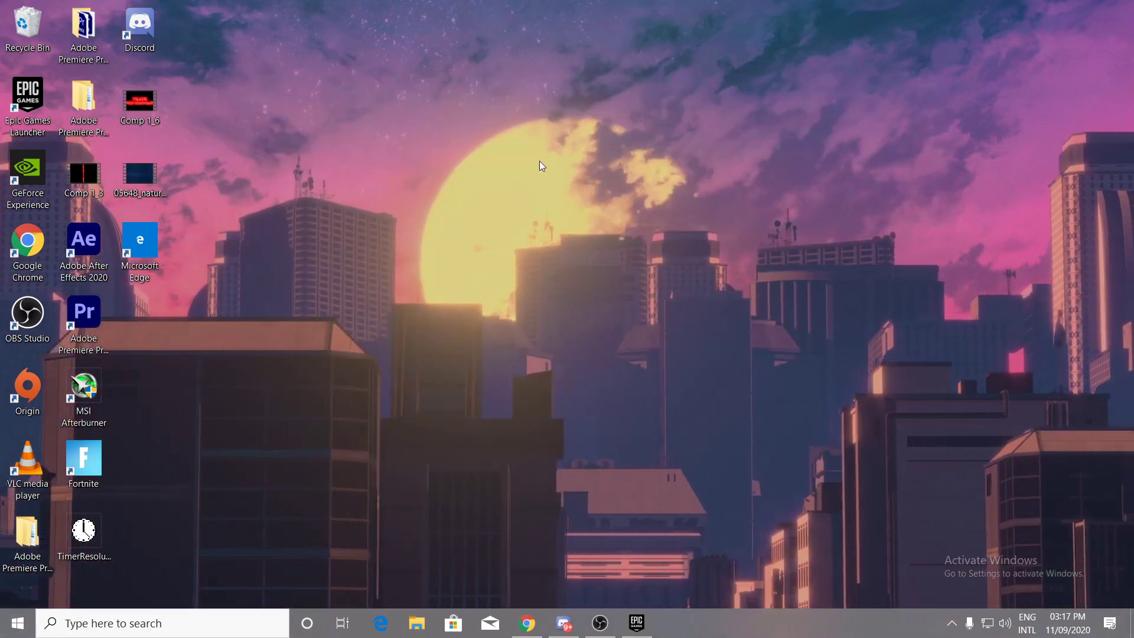